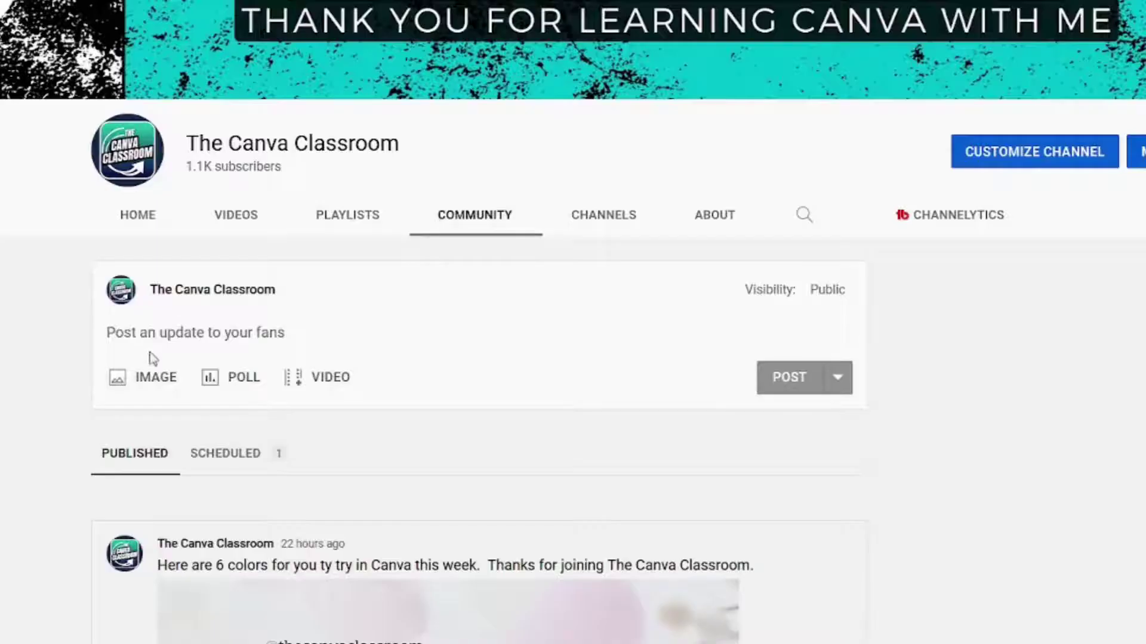
Start an image post in the channel's Community tab and scroll down to the published posts.
click(150, 377)
scroll(478, 537, down, 1)
scroll(378, 560, down, 2)
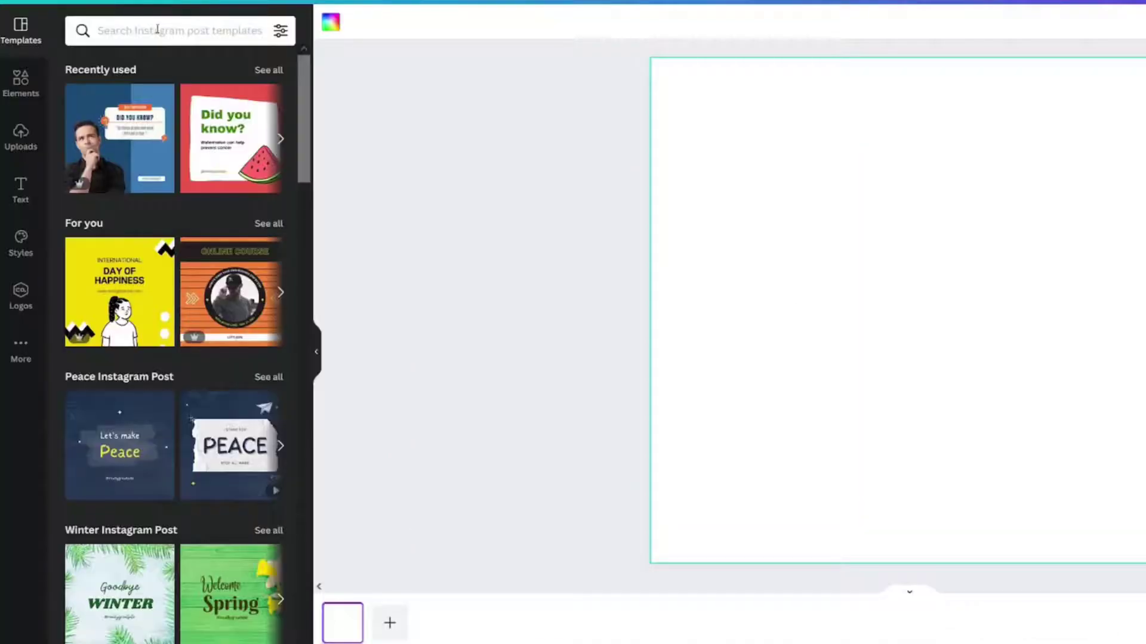
Search templates for 'did you know' and use the Blue and Orange Did You Know template.
click(158, 29)
text(did you know)
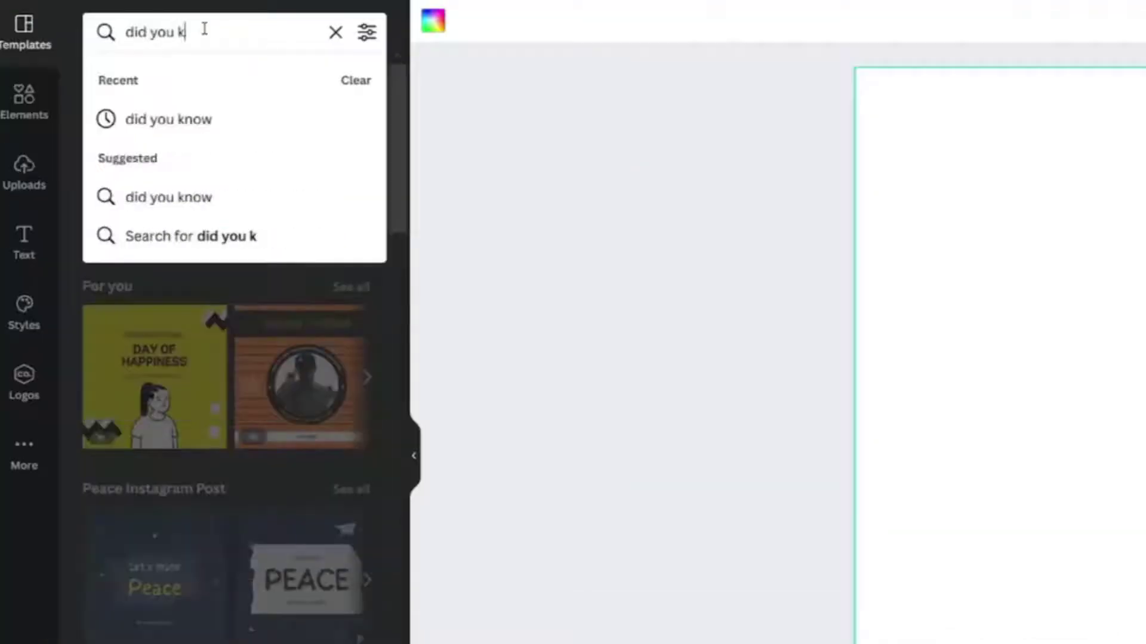
key(Return)
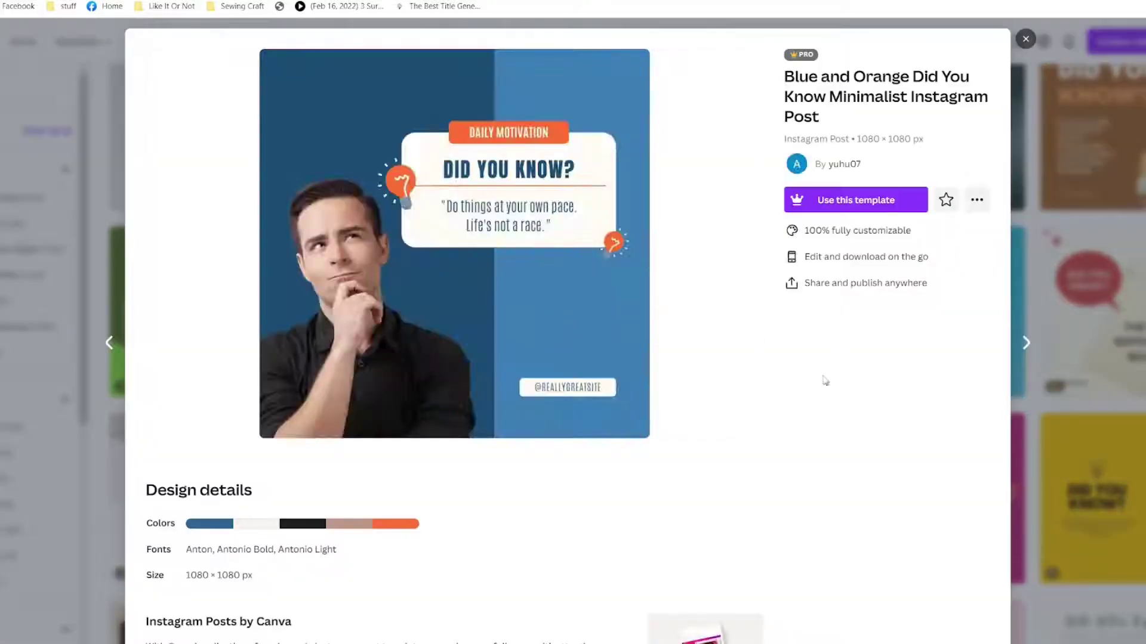
click(828, 201)
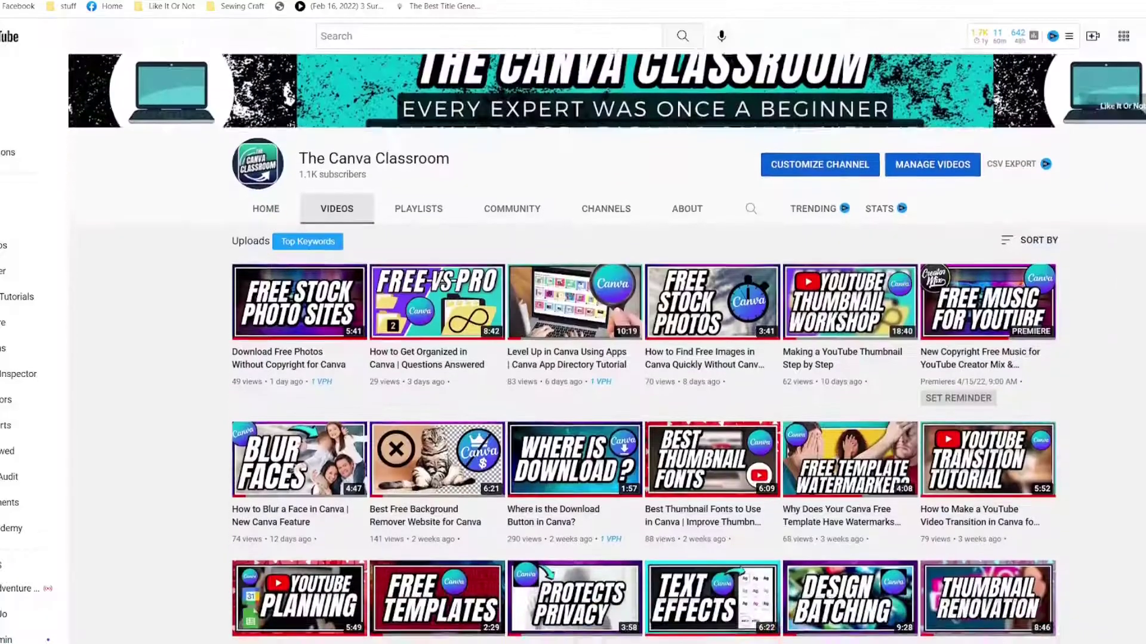
Scroll down through the uploaded tutorials on the channel's Videos page.
scroll(1051, 393, down, 3)
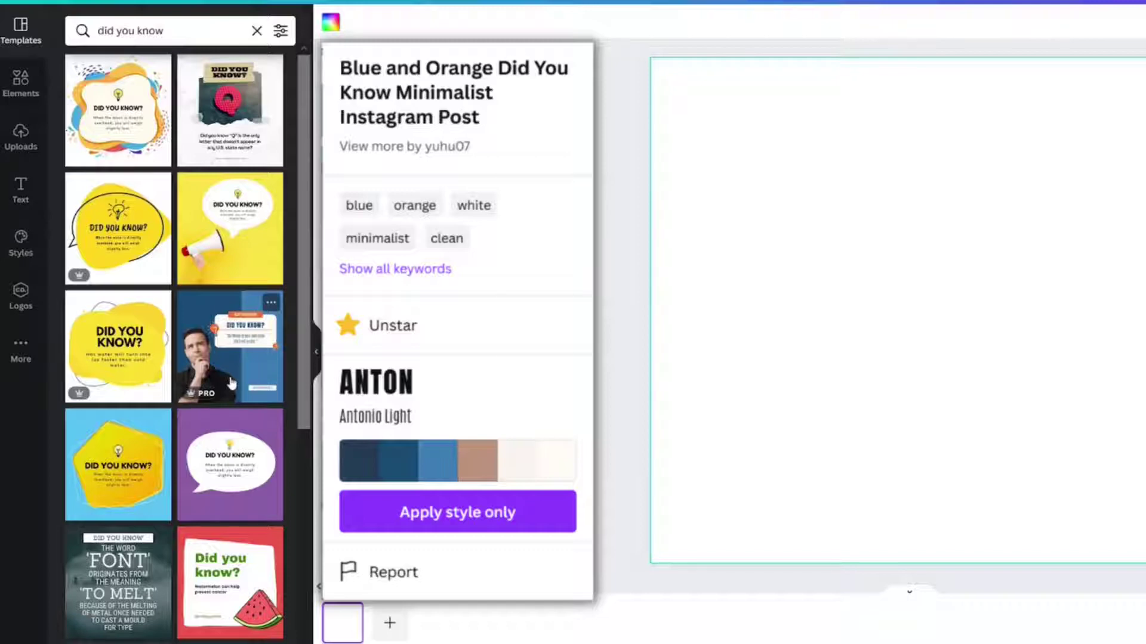
Apply the Blue and Orange Did You Know template to the blank page.
click(232, 382)
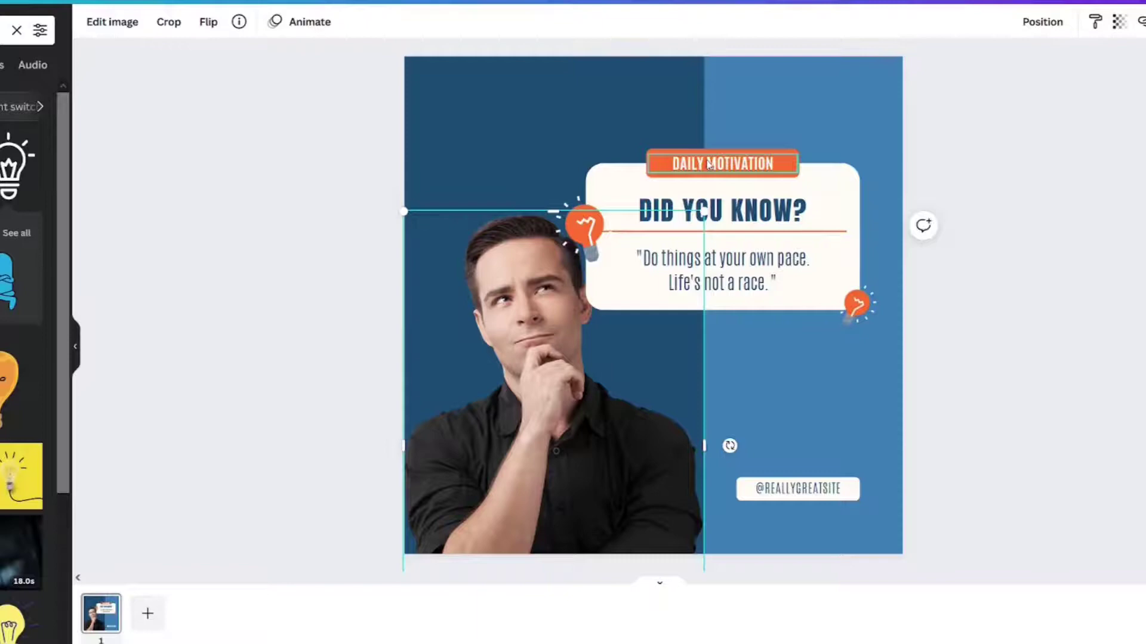
Change the DAILY MOTIVATION banner text to 'BREAKING NEWS !!!'.
click(708, 164)
click(709, 162)
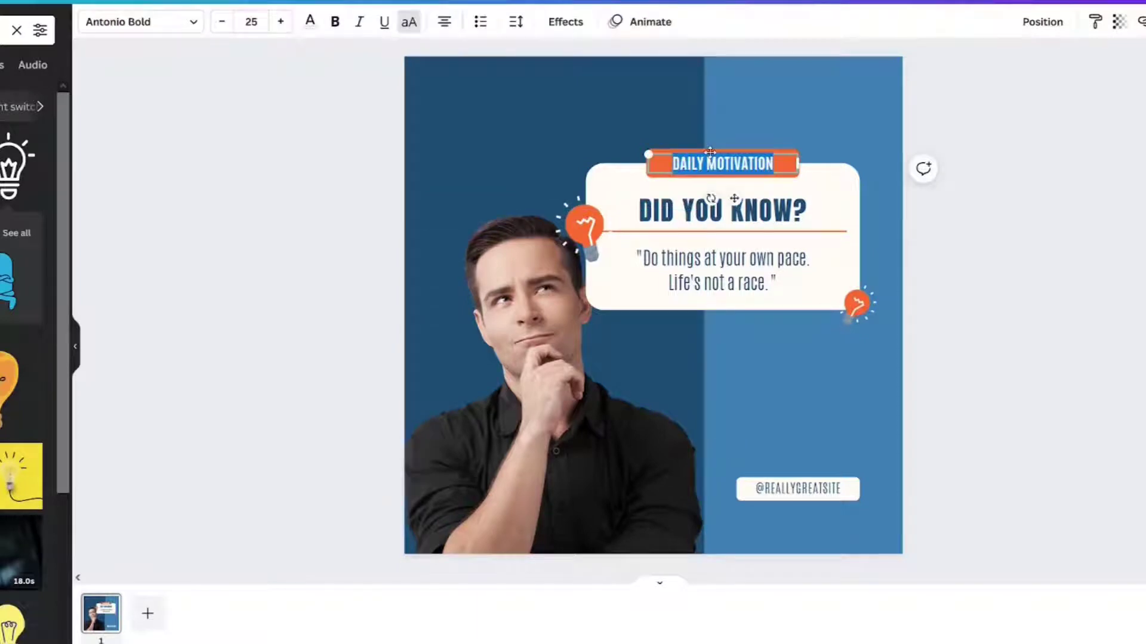
text(BREAKING NEW)
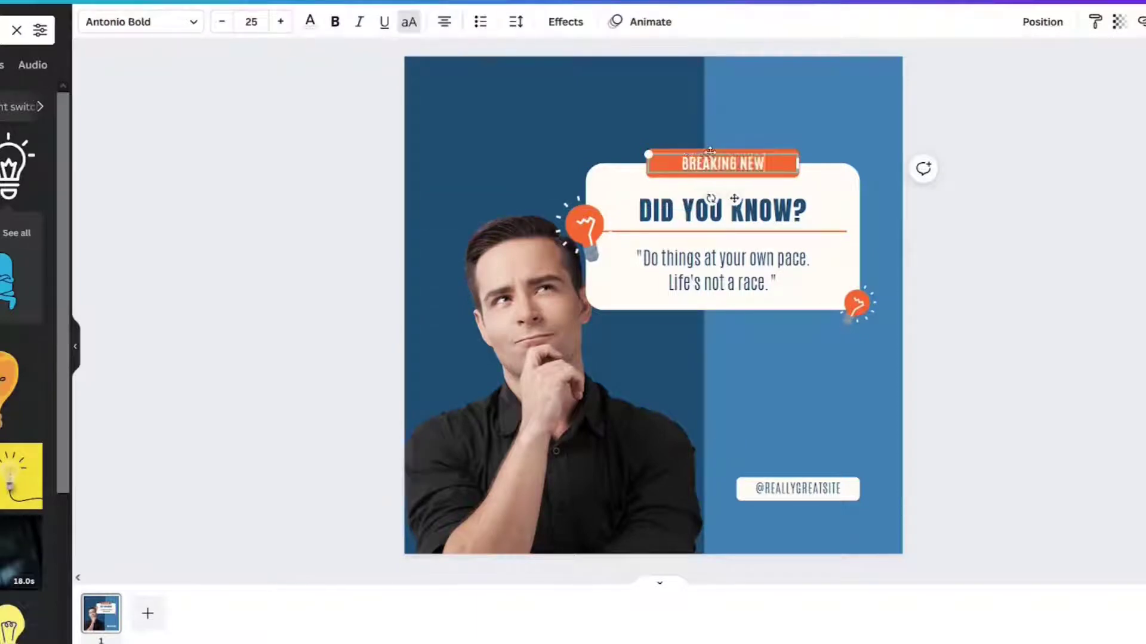
text(S !!!)
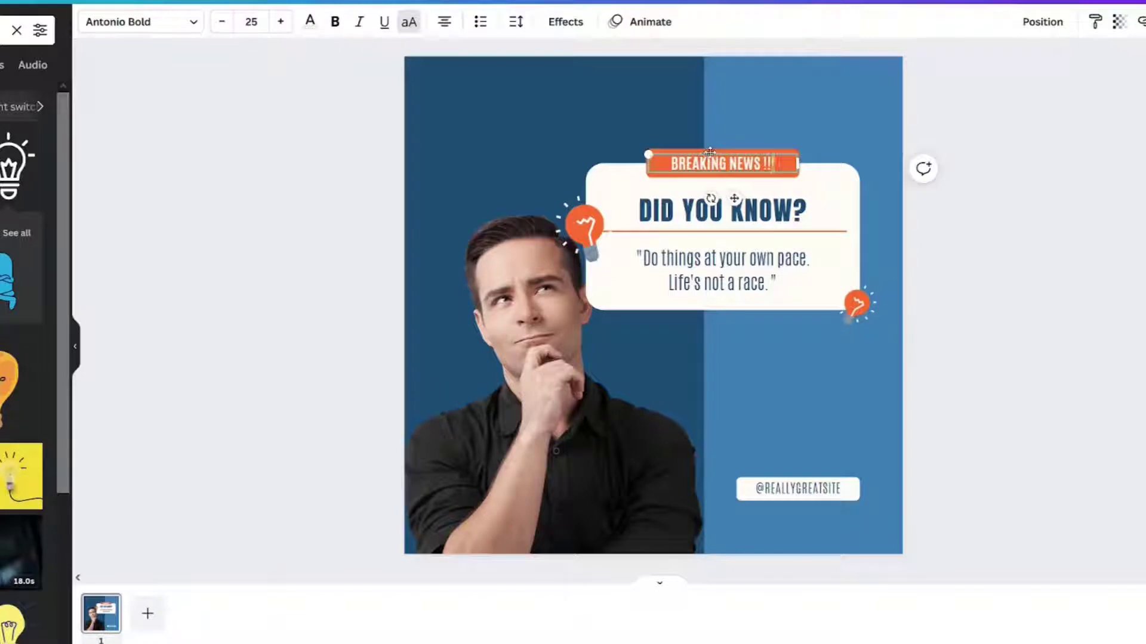
Paste the Canva thumbnails question over the quote, then widen and enlarge its box.
click(733, 259)
double_click(733, 258)
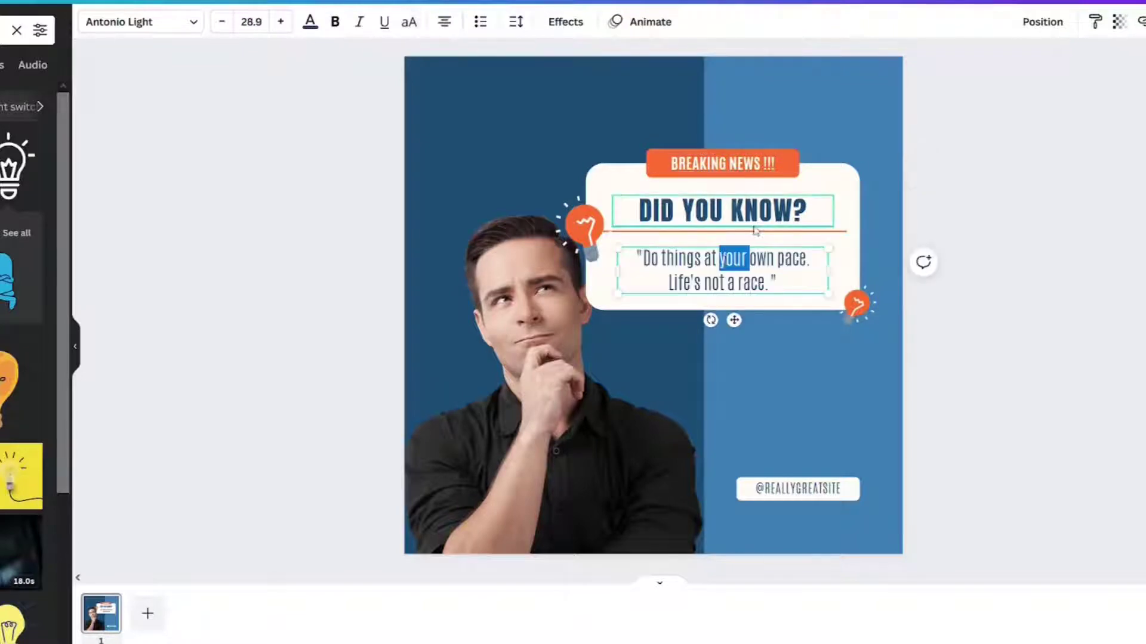
triple_click(734, 258)
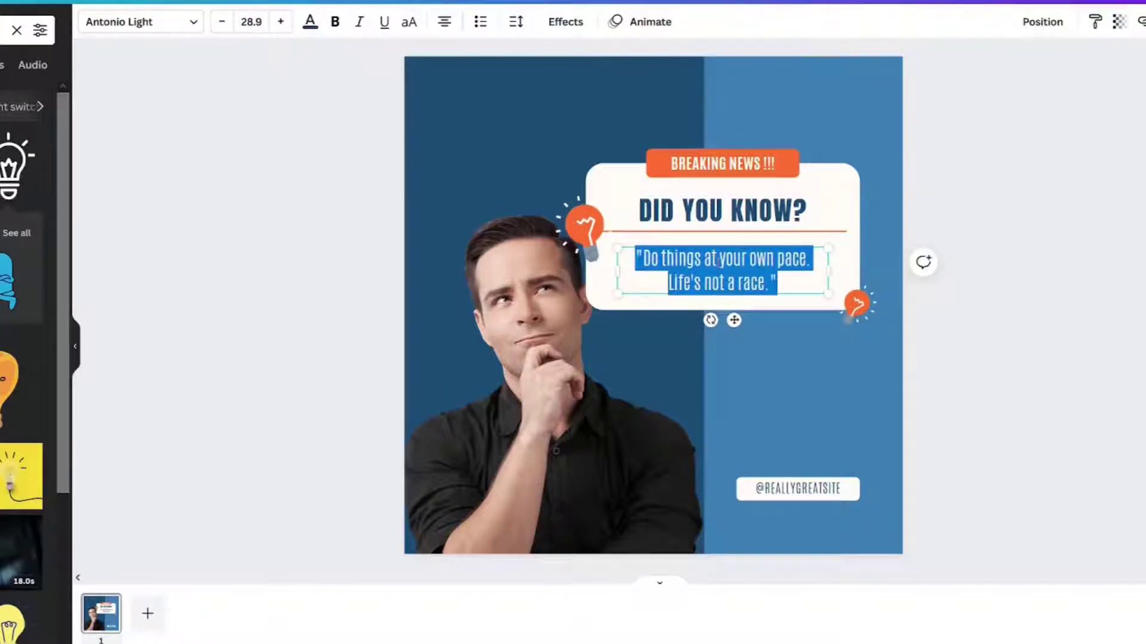
text("You can create more than just thumbnails for YouTube in Canva?")
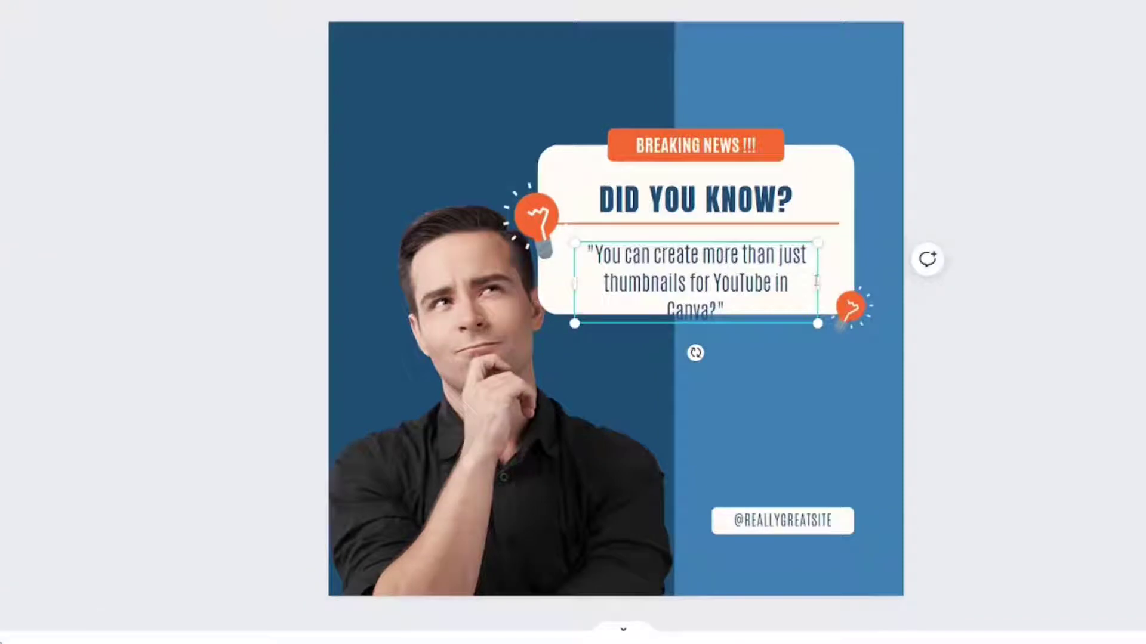
drag(818, 283, 832, 282)
drag(825, 242, 855, 227)
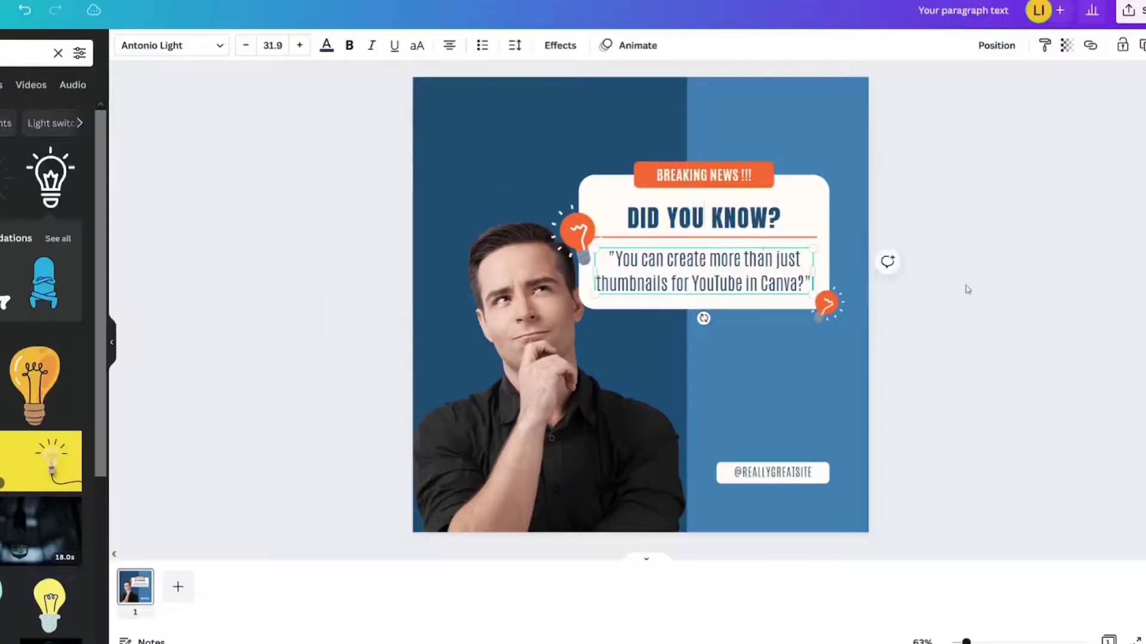
Replace the placeholder handle text with the channel's handle.
click(968, 289)
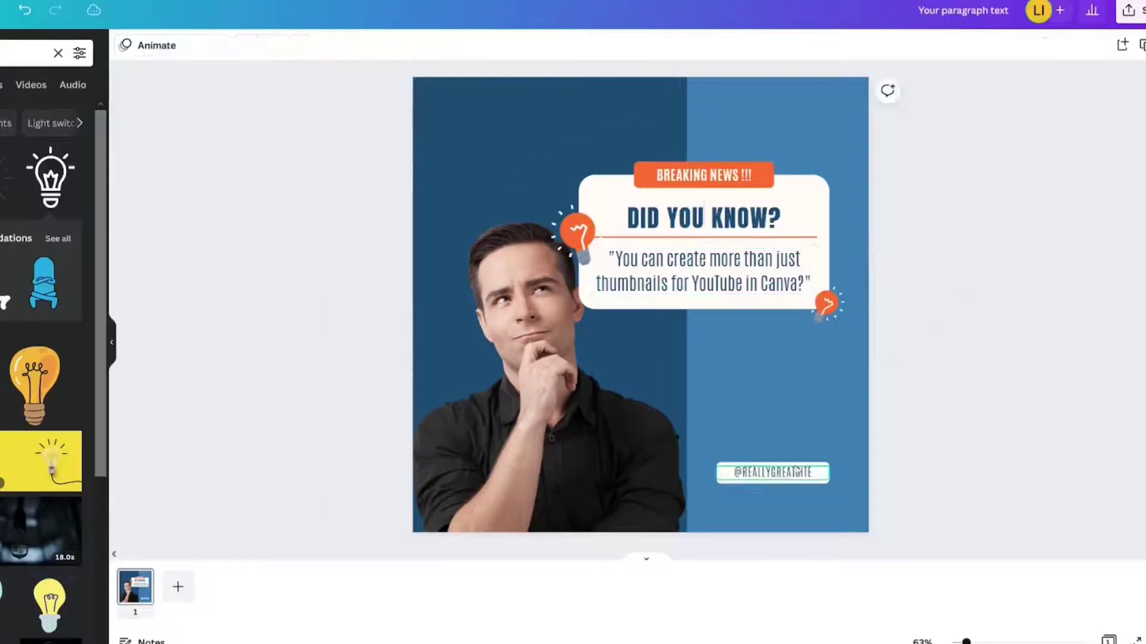
double_click(752, 473)
text(@THECANVACLASSROOM)
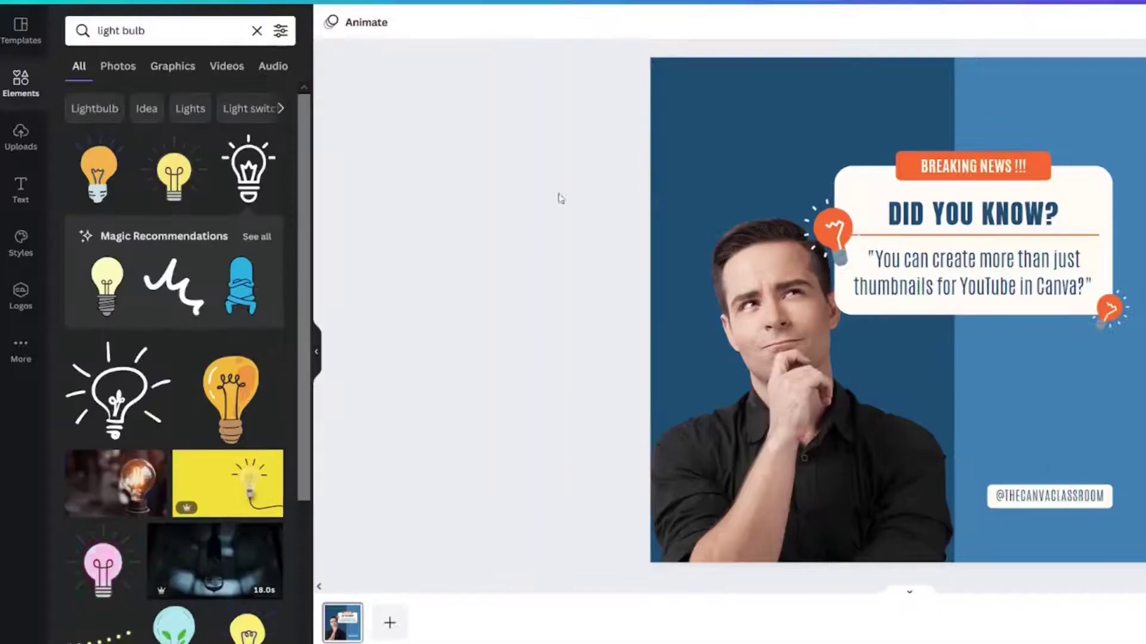
Apply the Lion Palette from the design styles and shuffle its colours.
click(21, 246)
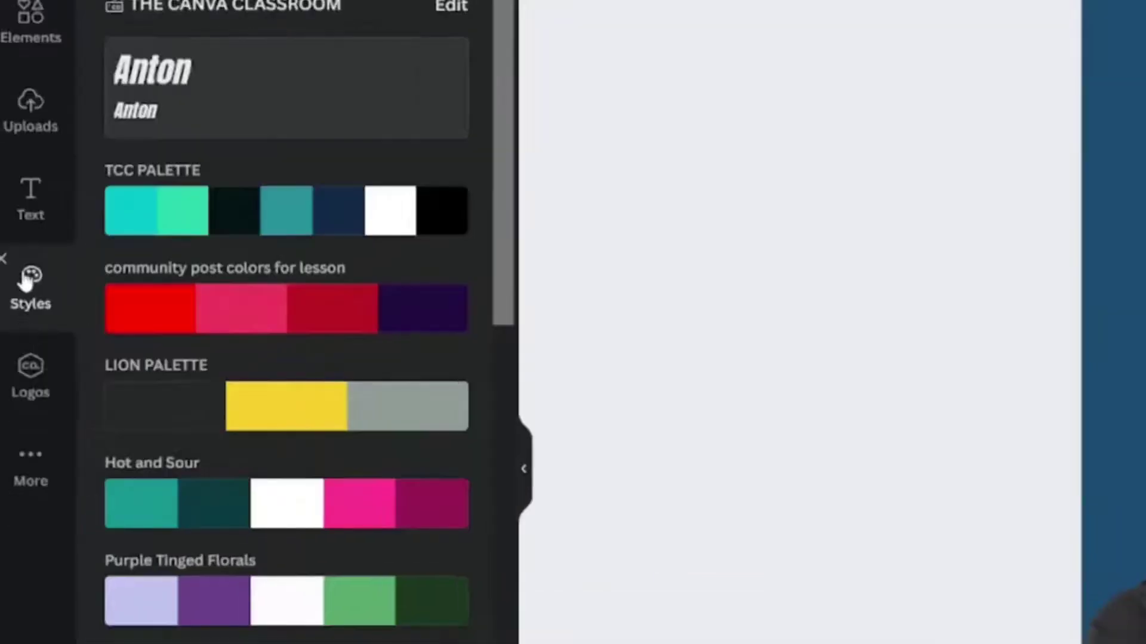
click(31, 475)
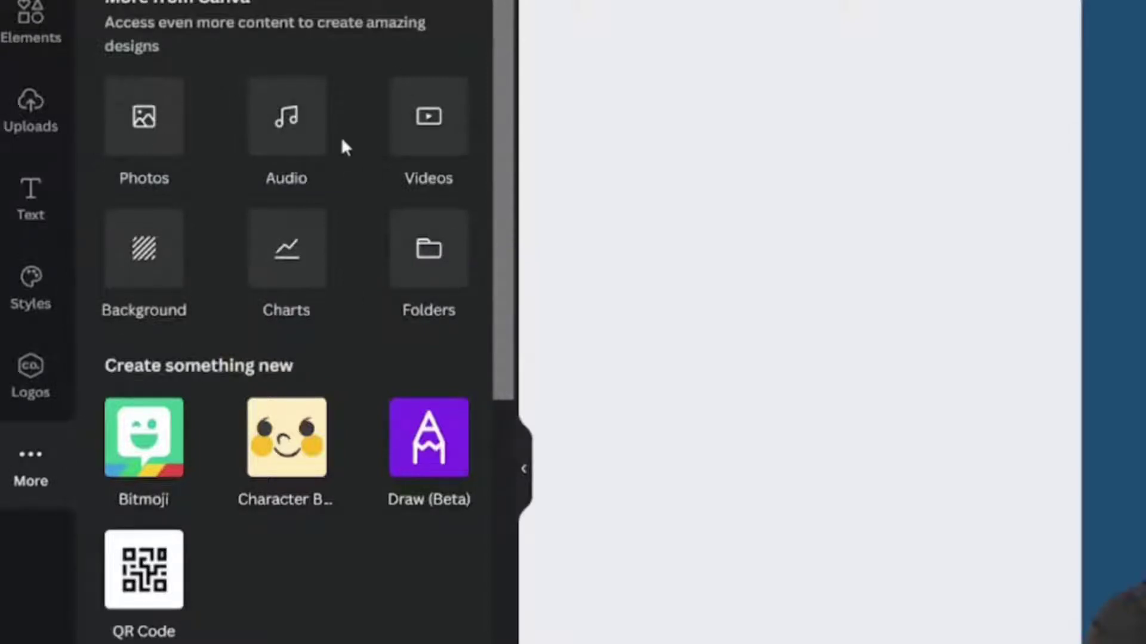
click(31, 286)
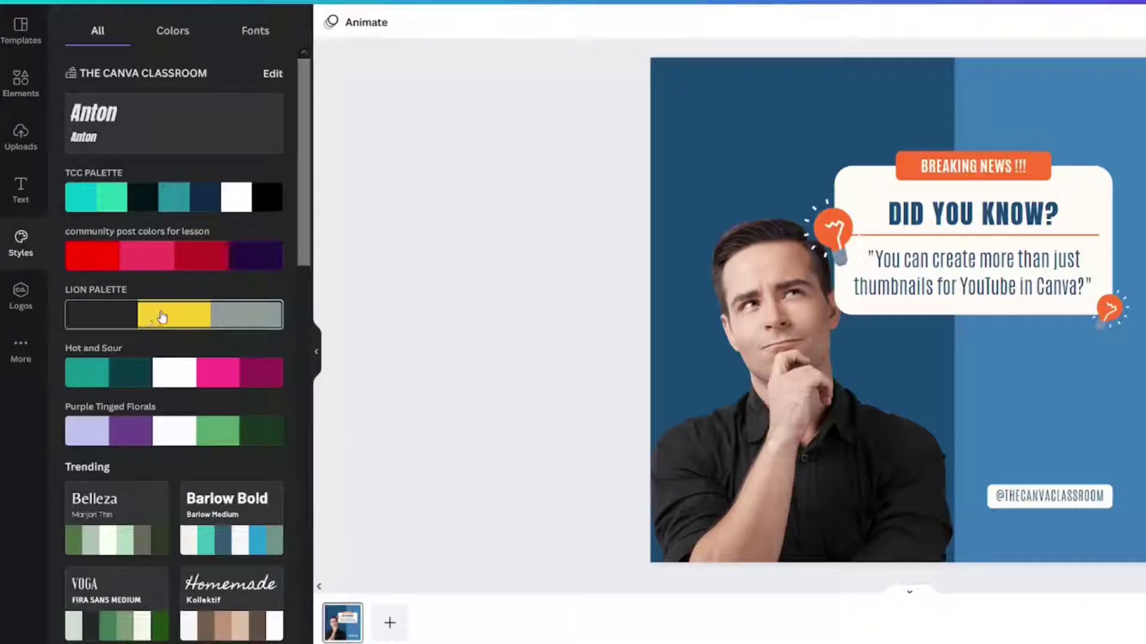
click(161, 316)
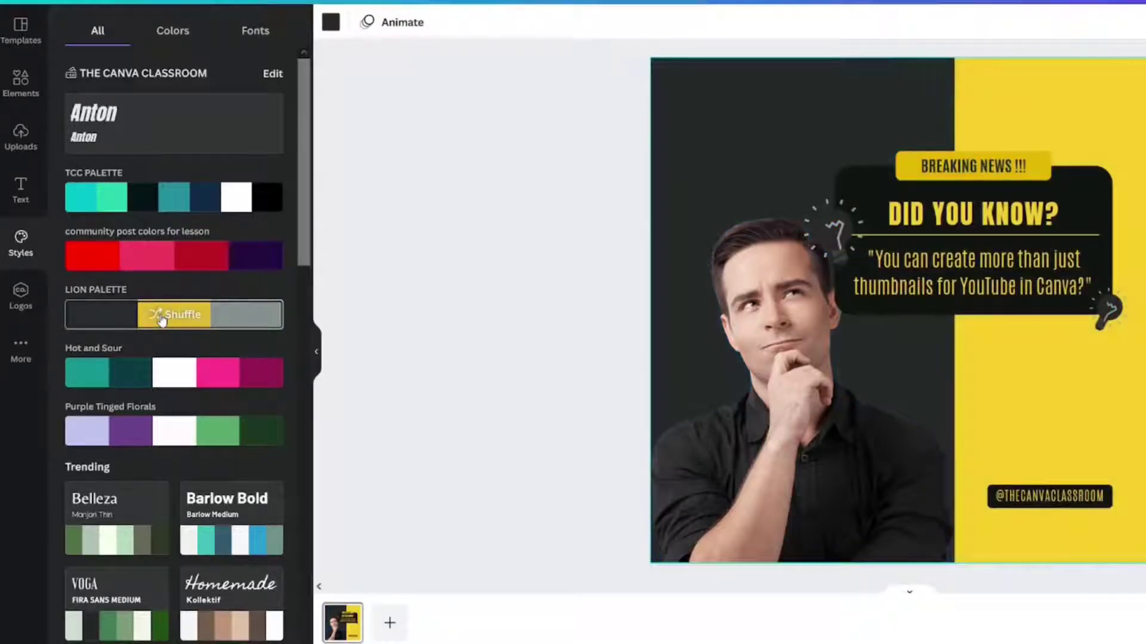
click(161, 317)
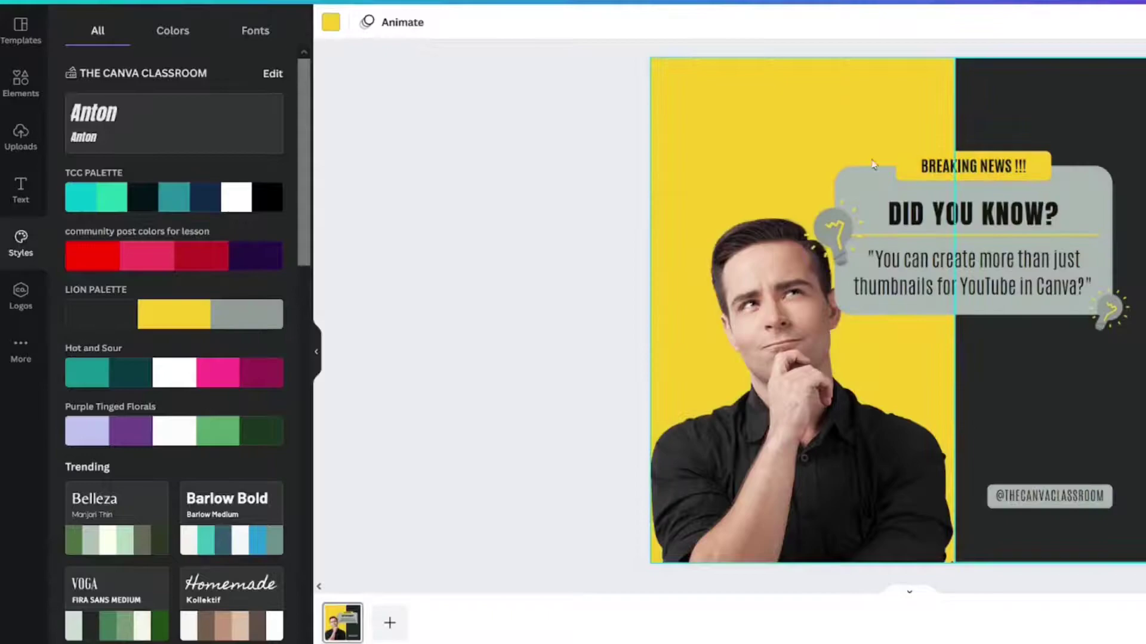
Select the dark right panel and the yellow background to check the new colours.
click(1108, 123)
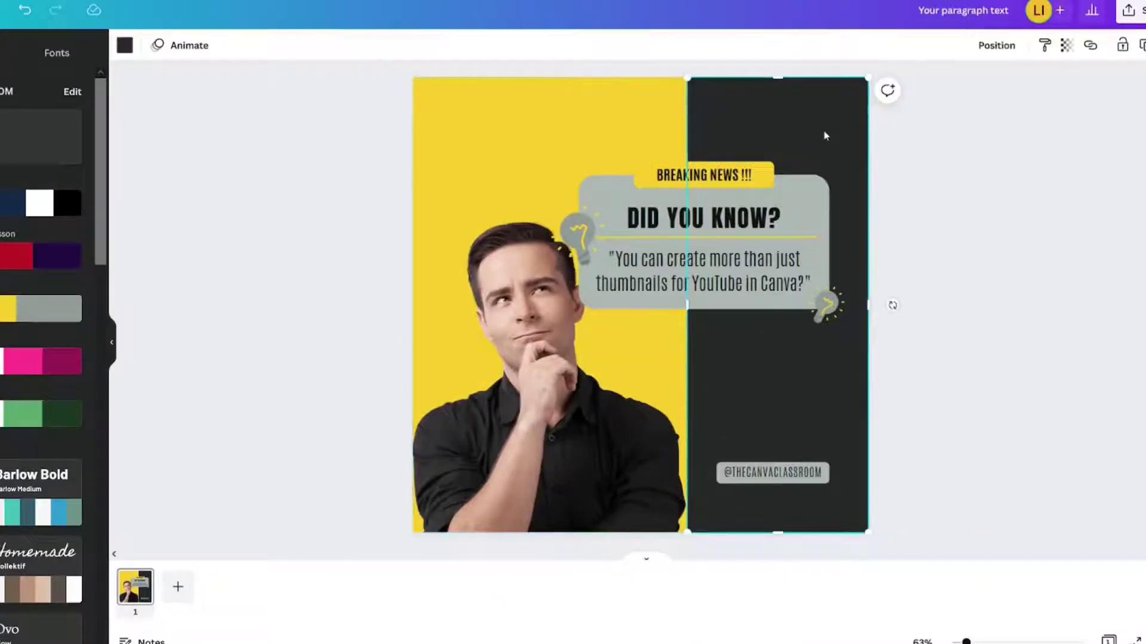
click(546, 143)
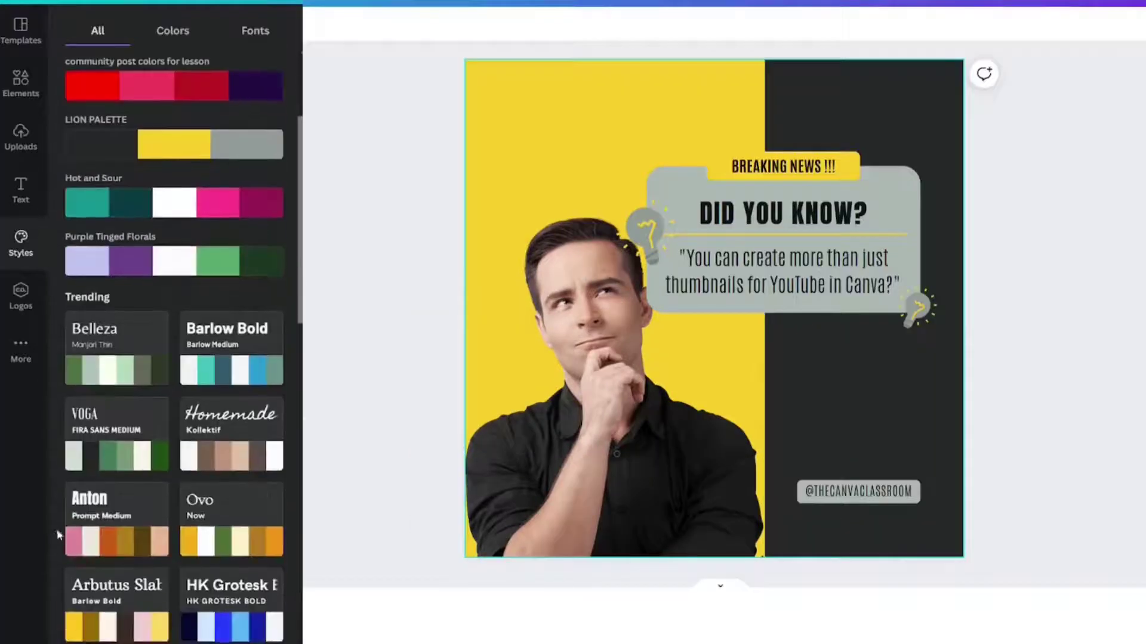
scroll(244, 272, down, 8)
scroll(245, 271, down, 3)
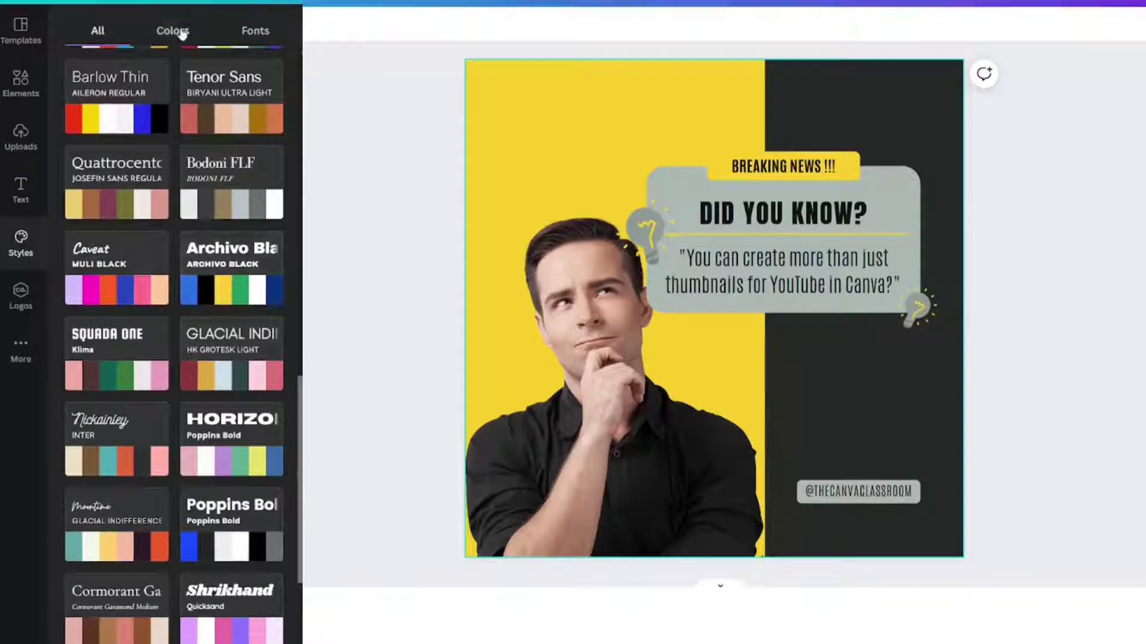
Try the Pumpkin Pie, Start-up Culture and Thrift Shop palettes, shuffling each.
click(176, 31)
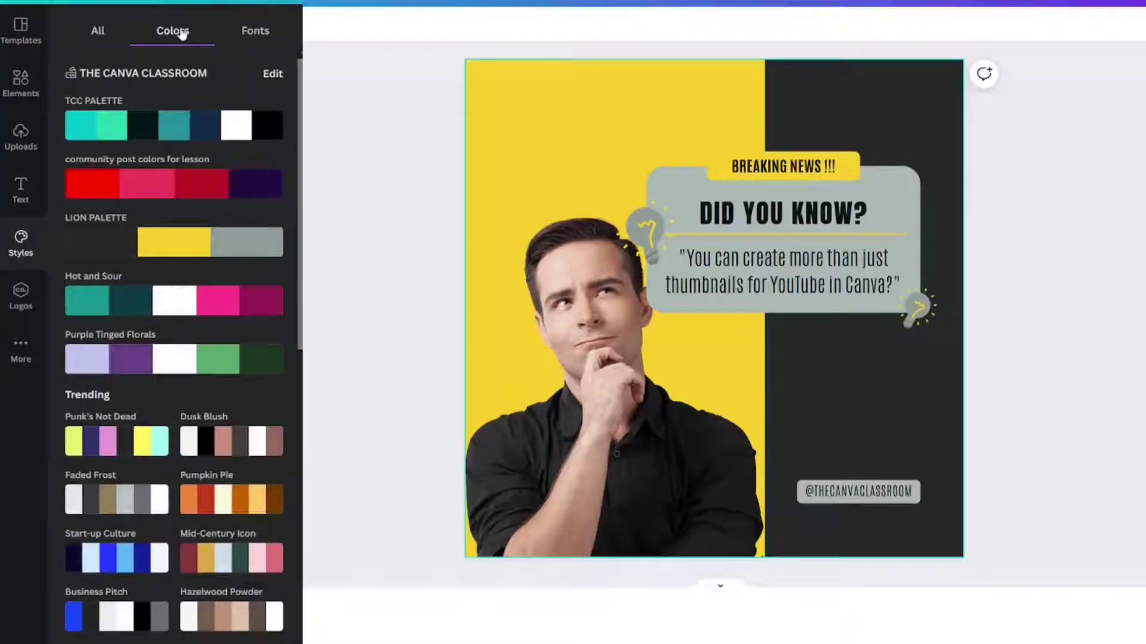
scroll(160, 451, down, 3)
click(233, 337)
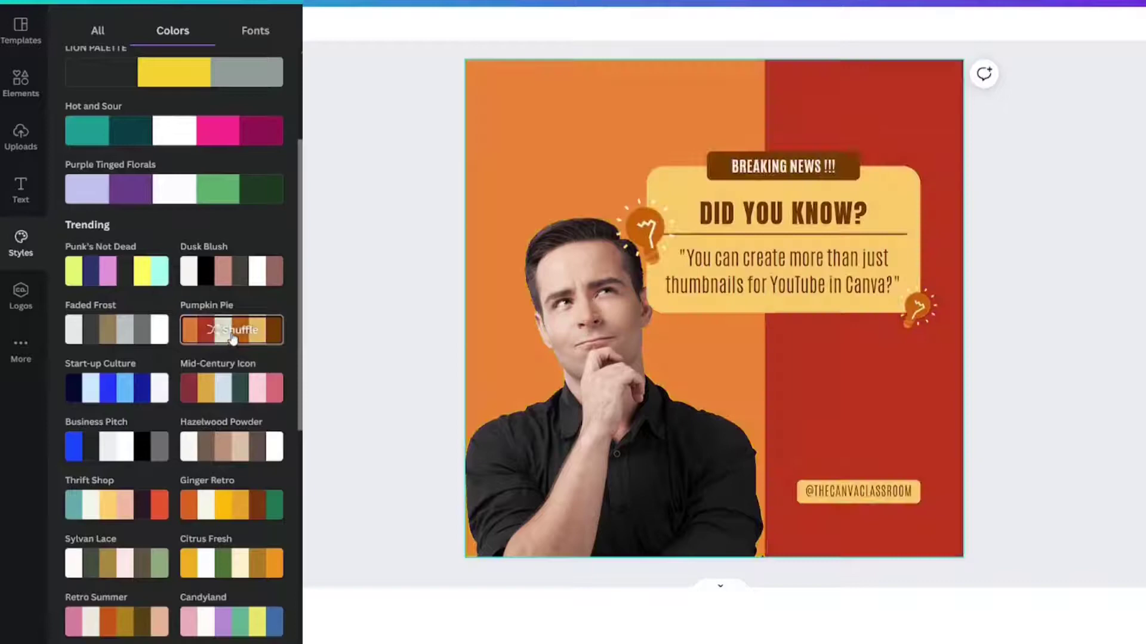
click(232, 337)
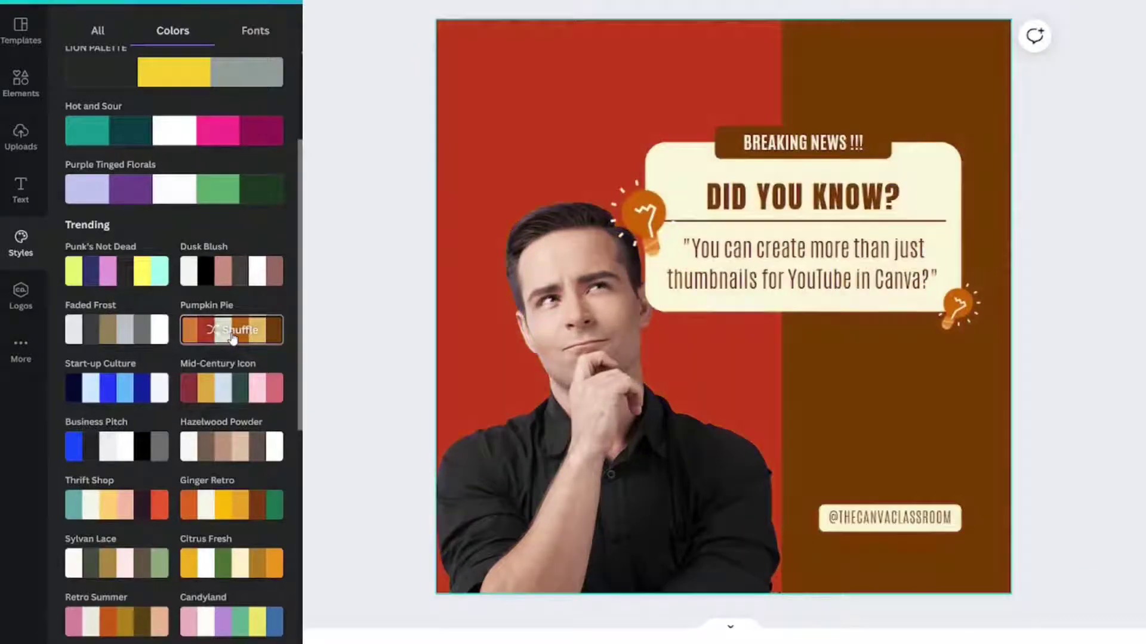
click(233, 338)
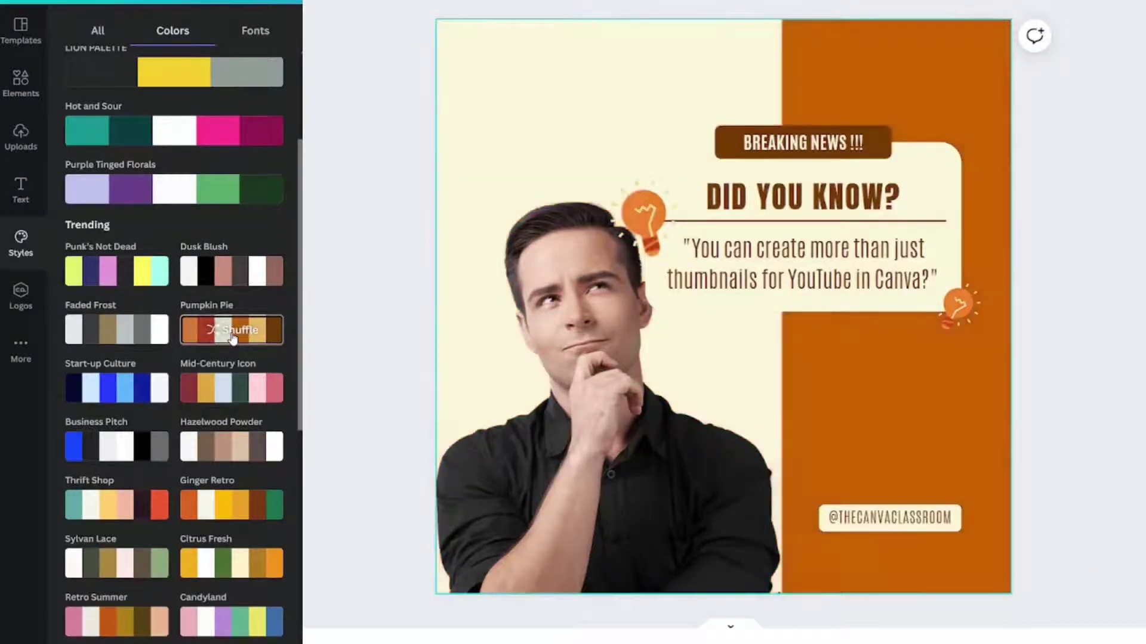
click(116, 388)
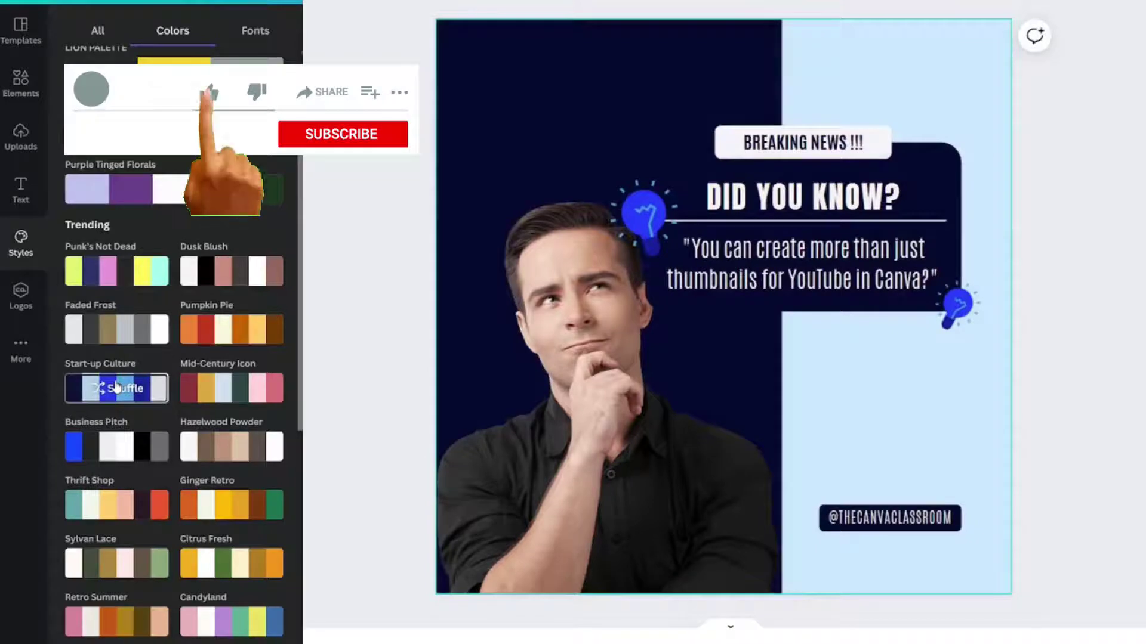
click(116, 388)
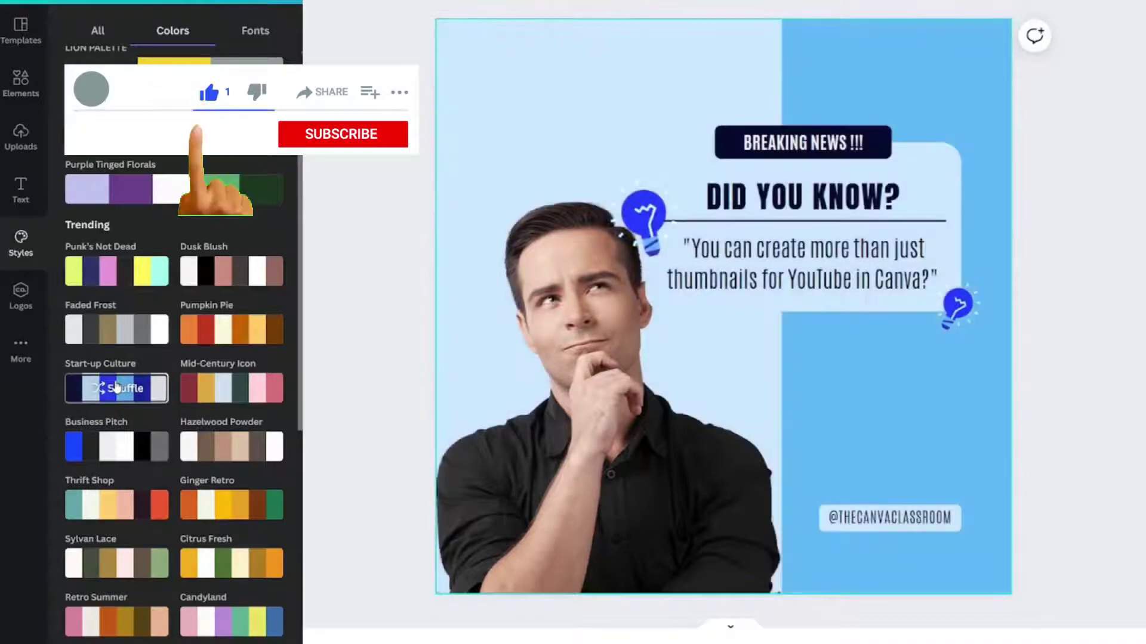
click(114, 507)
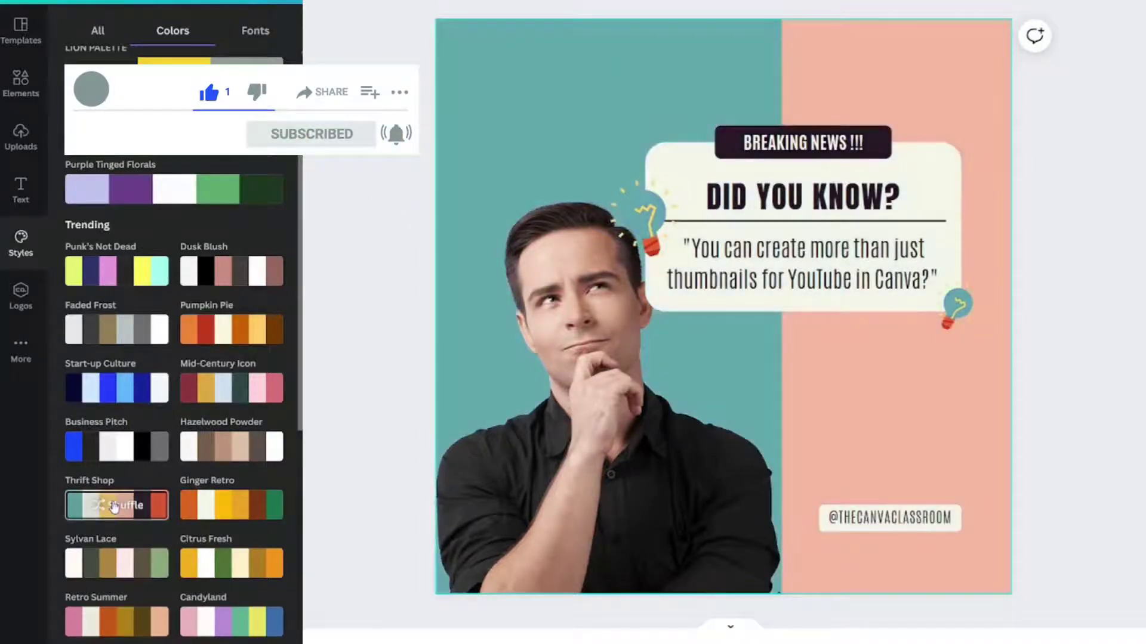
click(113, 506)
scroll(114, 506, down, 3)
Browse the font pairings in the Styles panel.
click(256, 31)
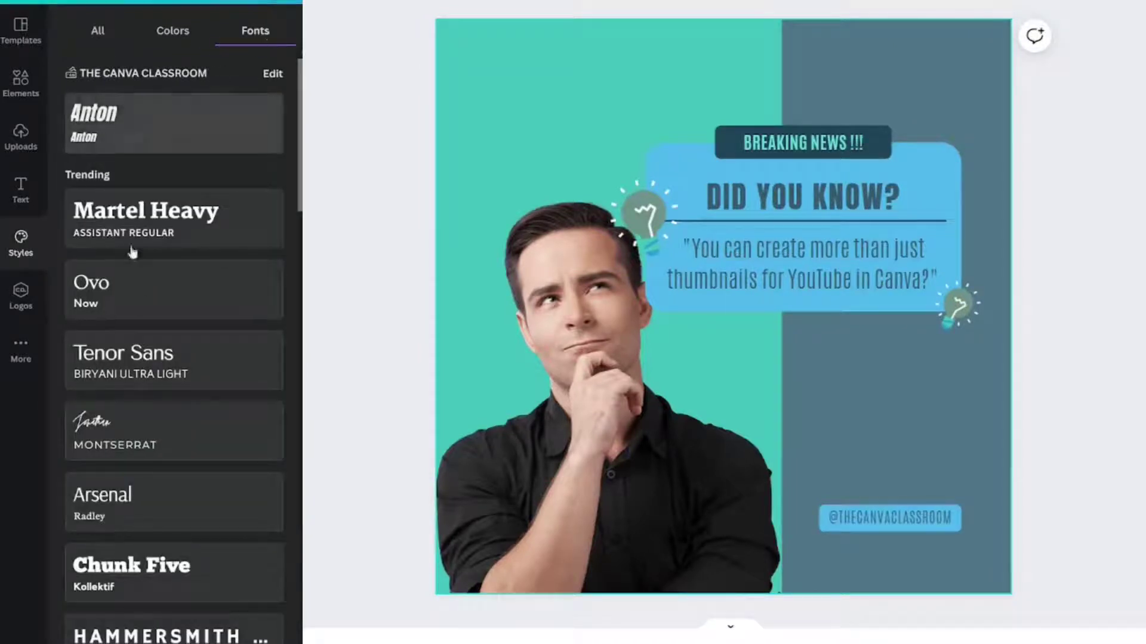
scroll(89, 537, down, 4)
scroll(116, 570, down, 14)
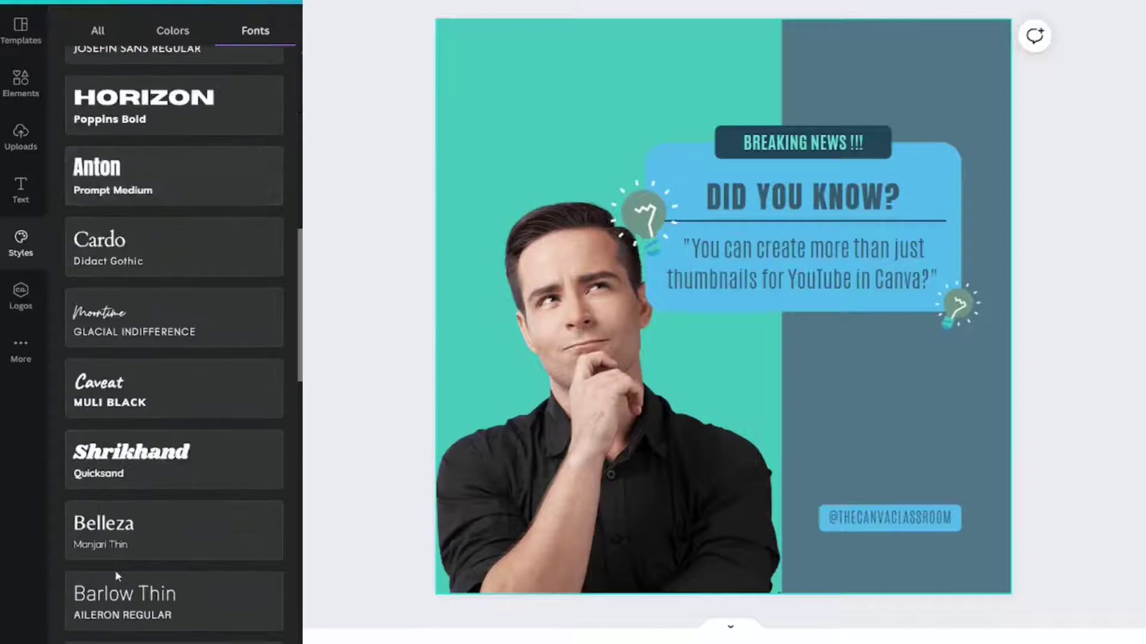
scroll(117, 572, up, 18)
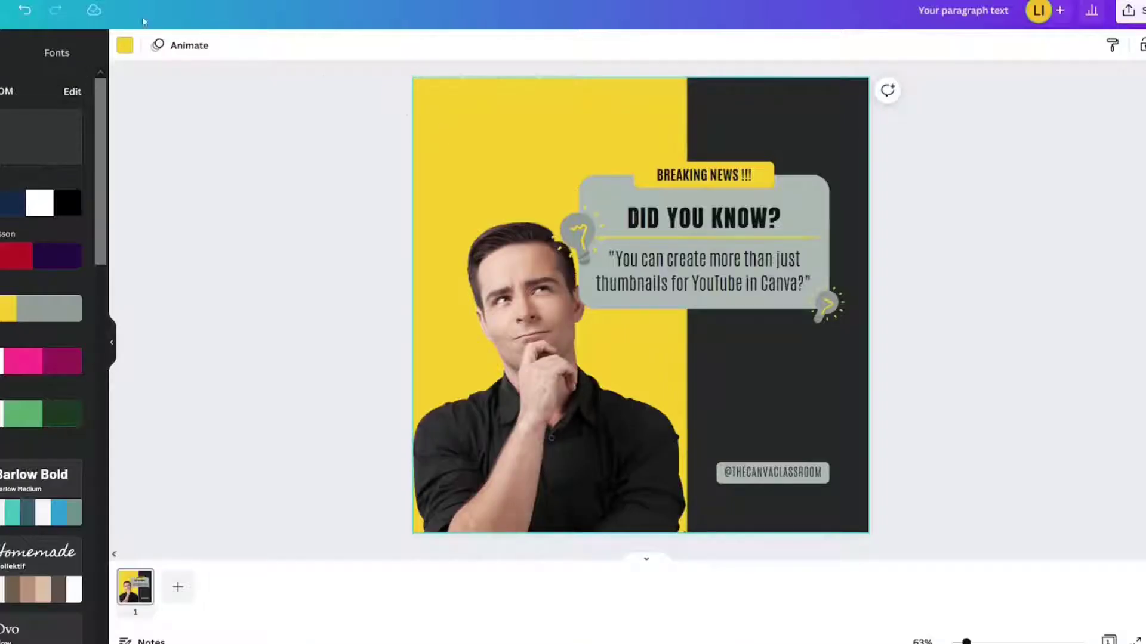
Make the left background teal and the top-left lightbulb's base black.
click(124, 46)
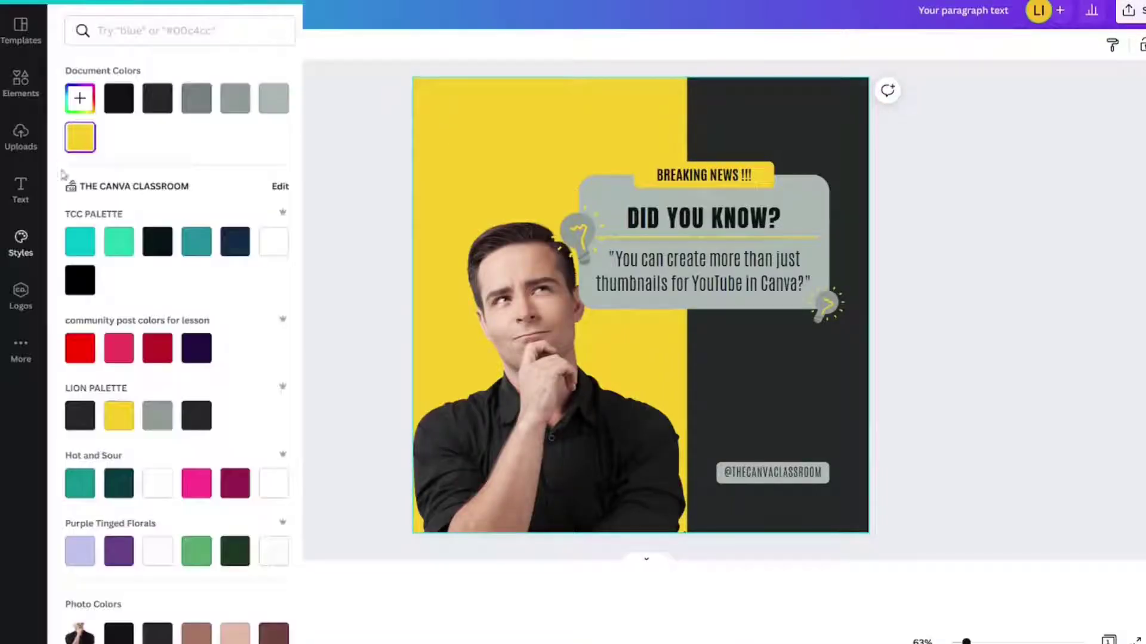
click(80, 242)
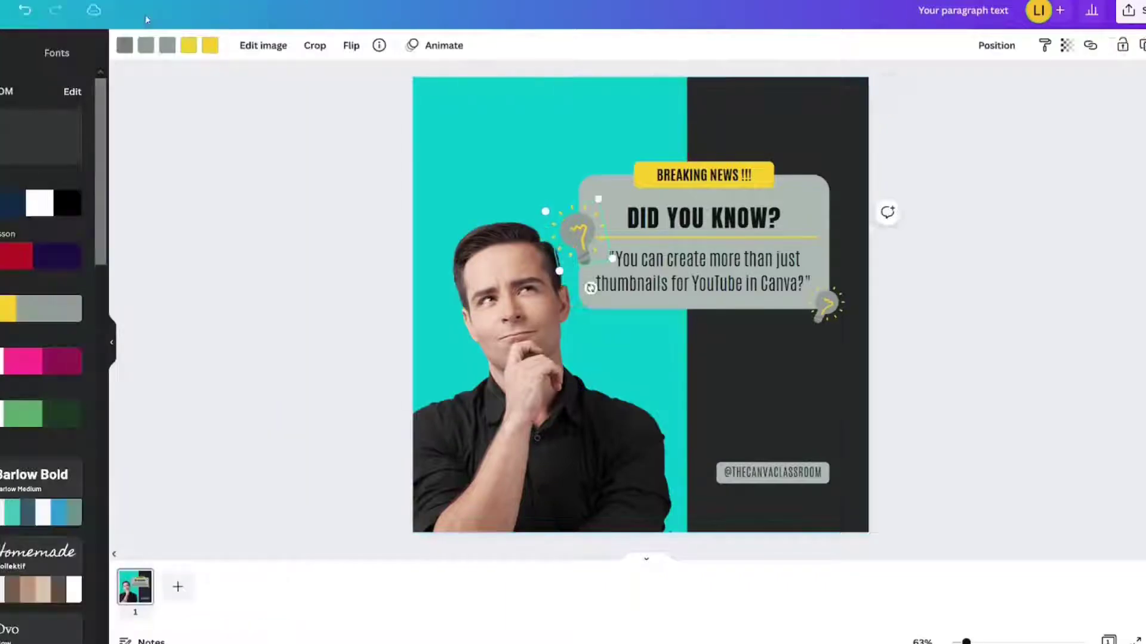
click(124, 46)
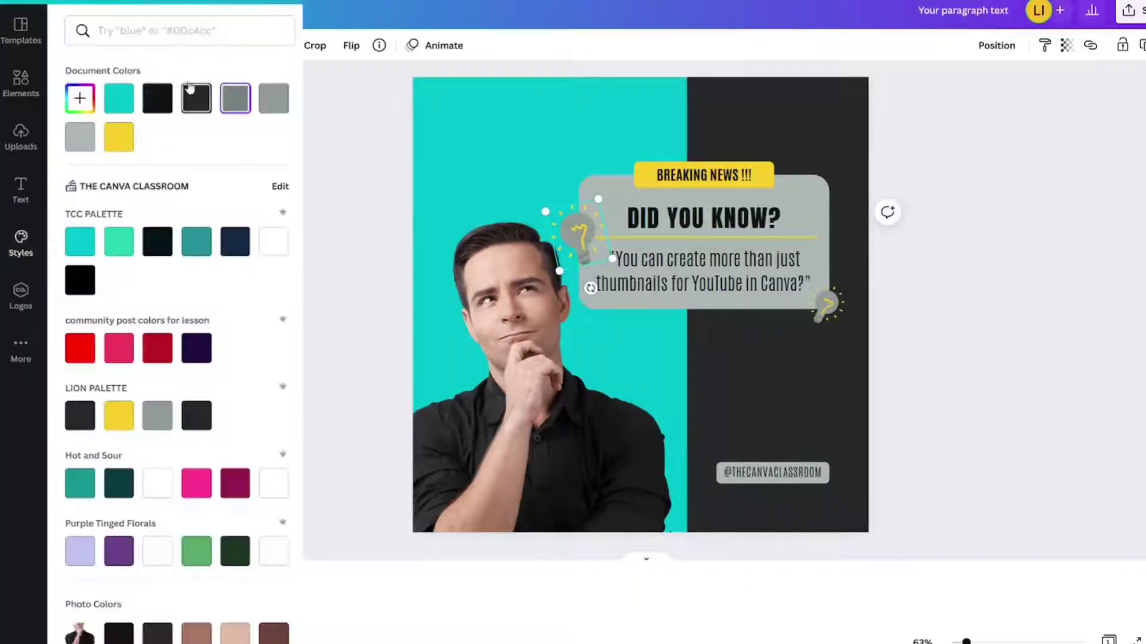
click(160, 105)
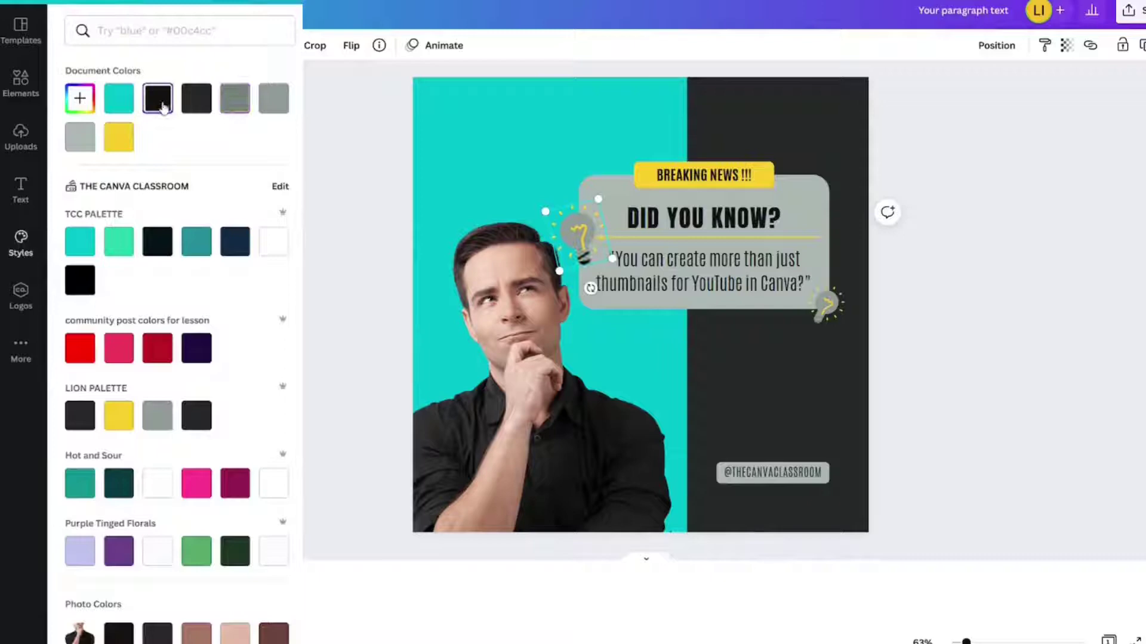
click(25, 15)
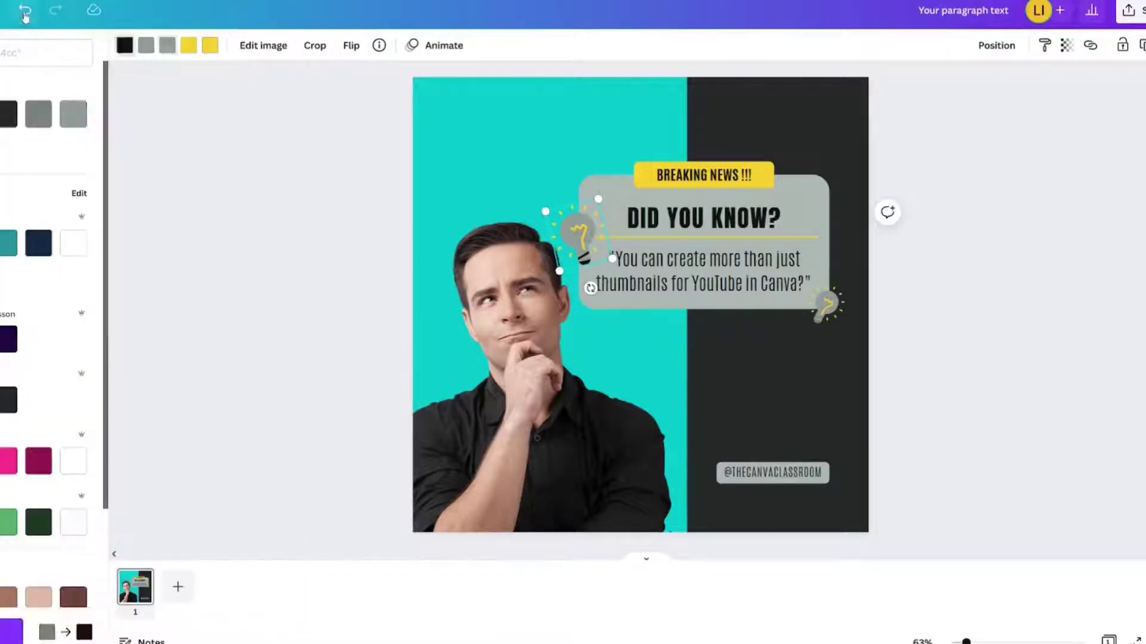
click(55, 10)
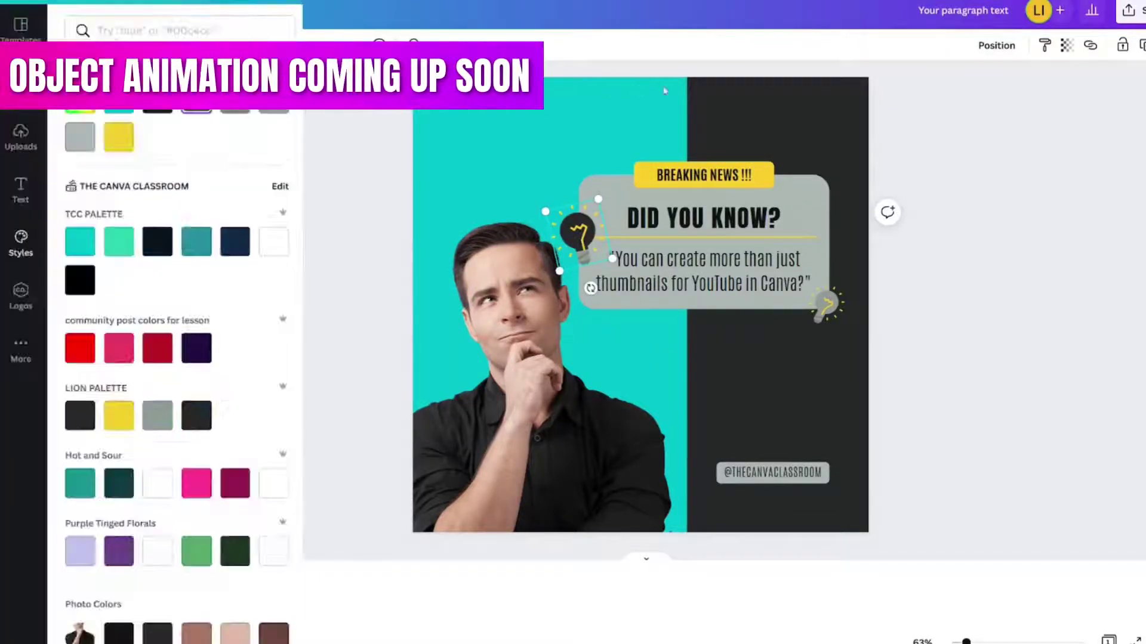
Make the lower-right lightbulb white.
click(826, 303)
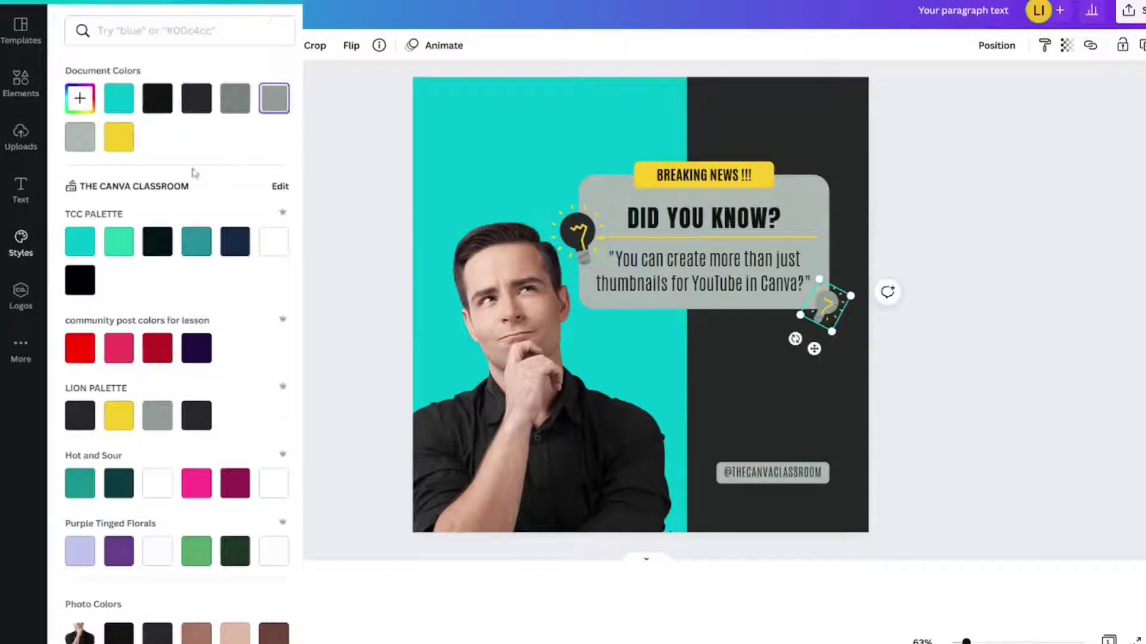
click(274, 244)
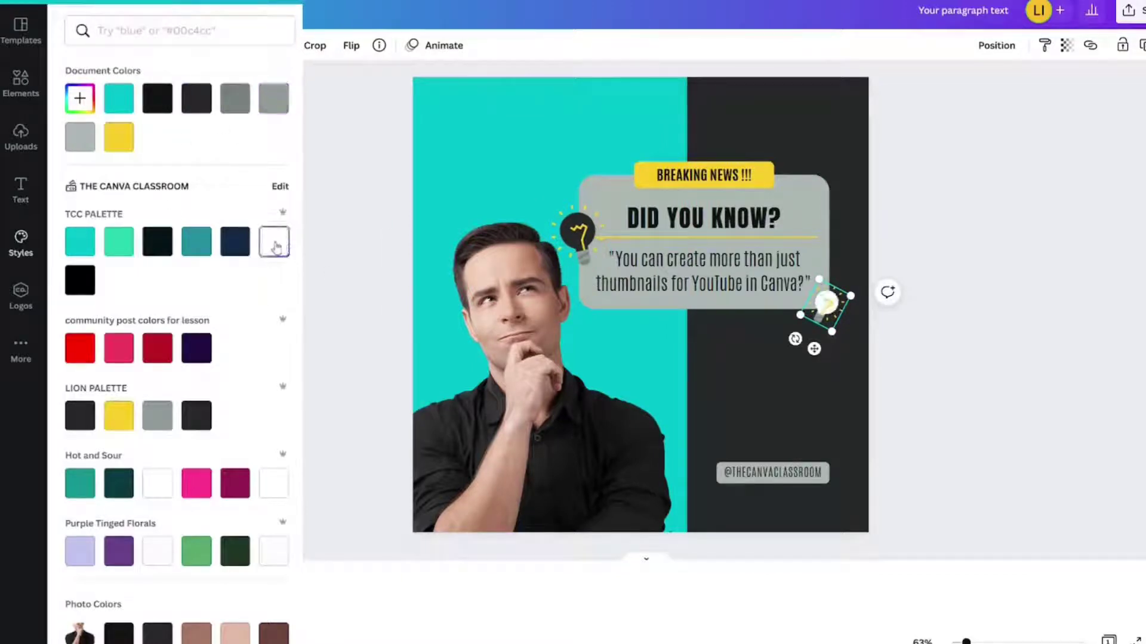
click(321, 300)
Fill the grey DID YOU KNOW text box with white.
click(817, 222)
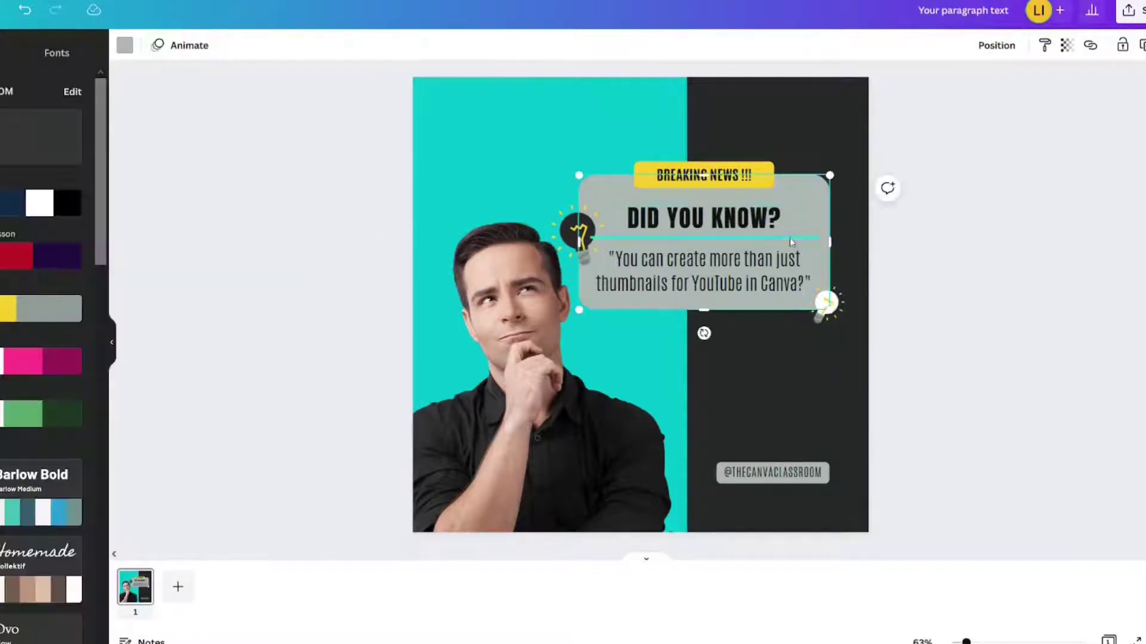
click(124, 44)
click(157, 138)
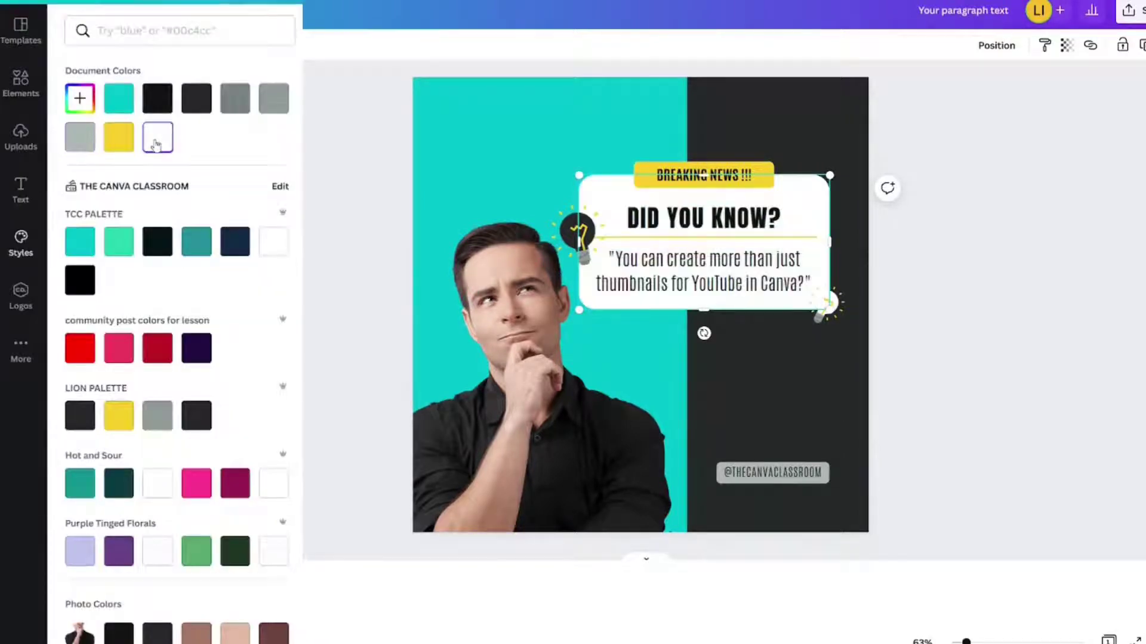
key(Escape)
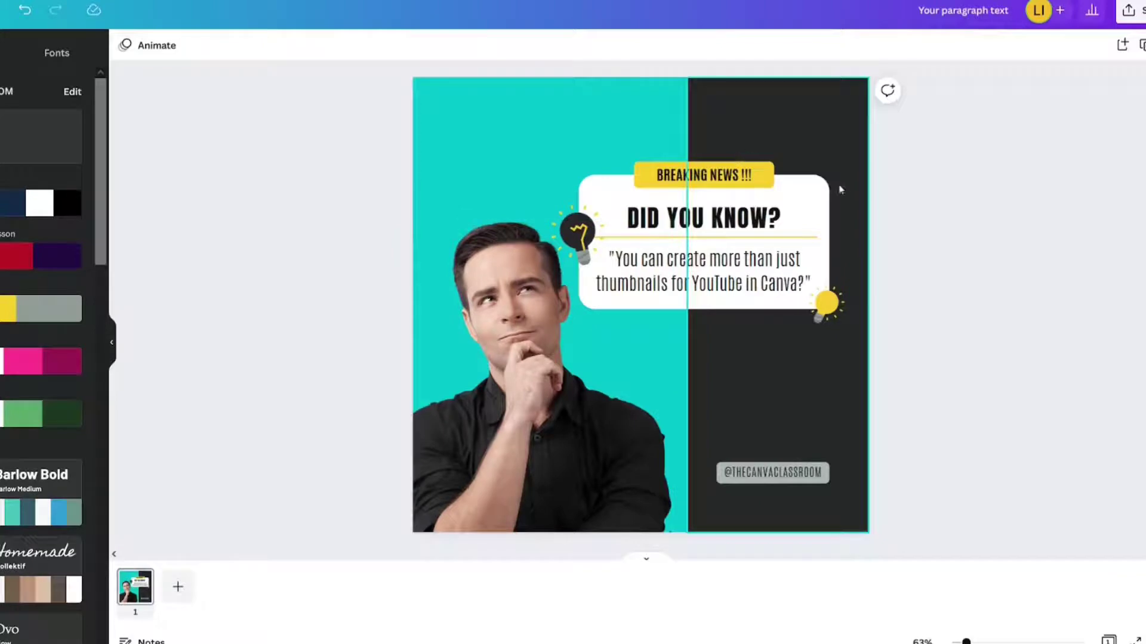
click(810, 184)
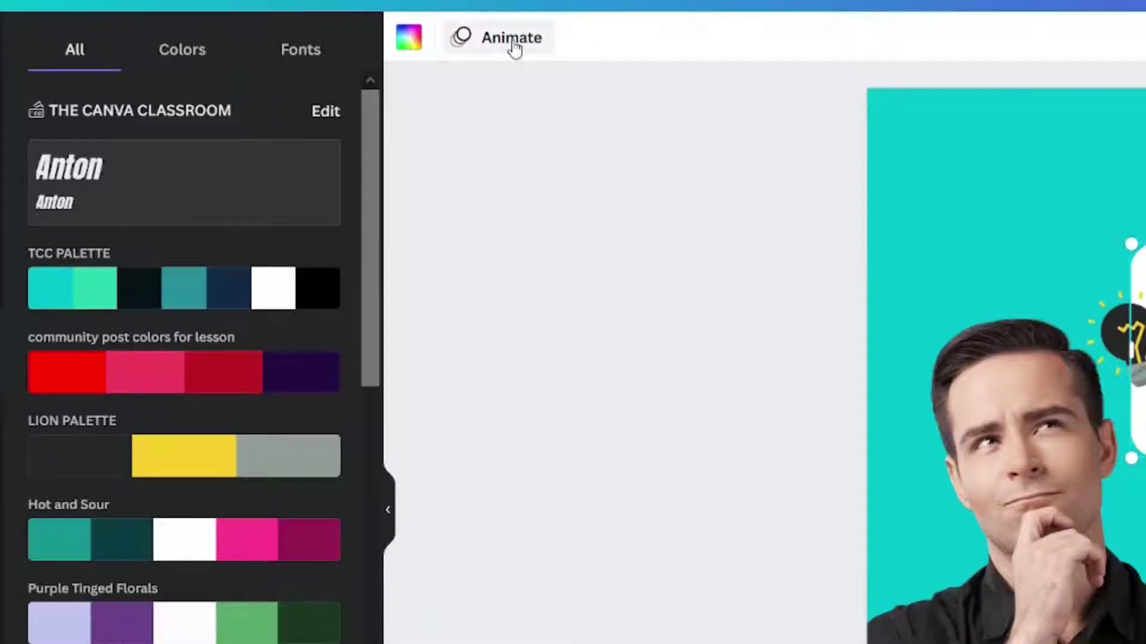
Animate the callout box with Pop and the BREAKING NEWS label with Pan.
click(189, 46)
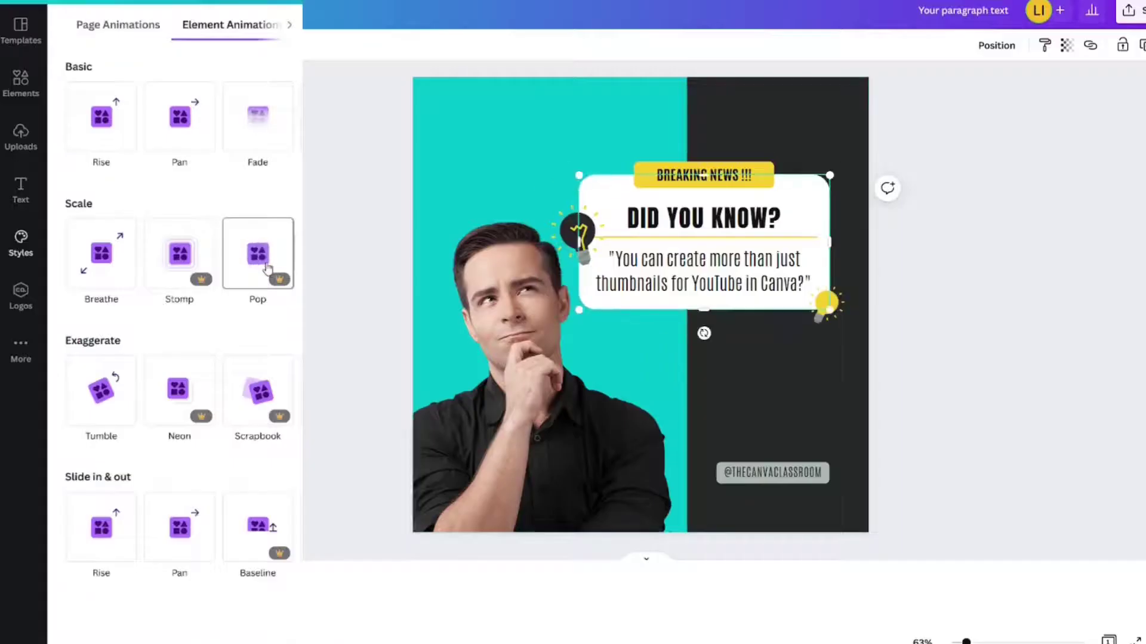
click(267, 269)
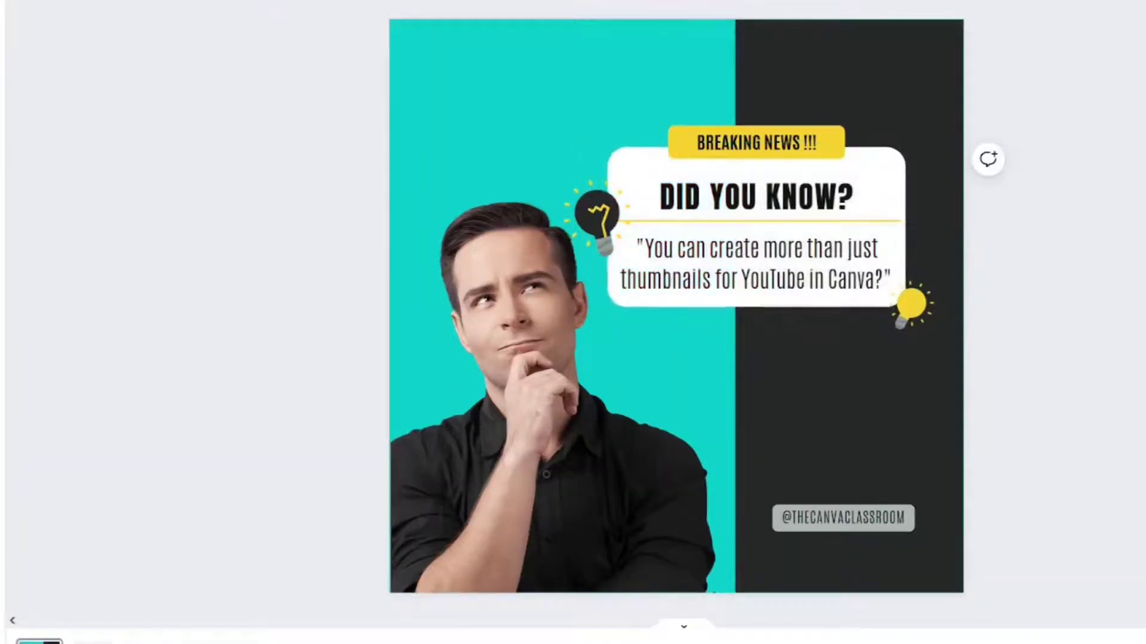
click(682, 124)
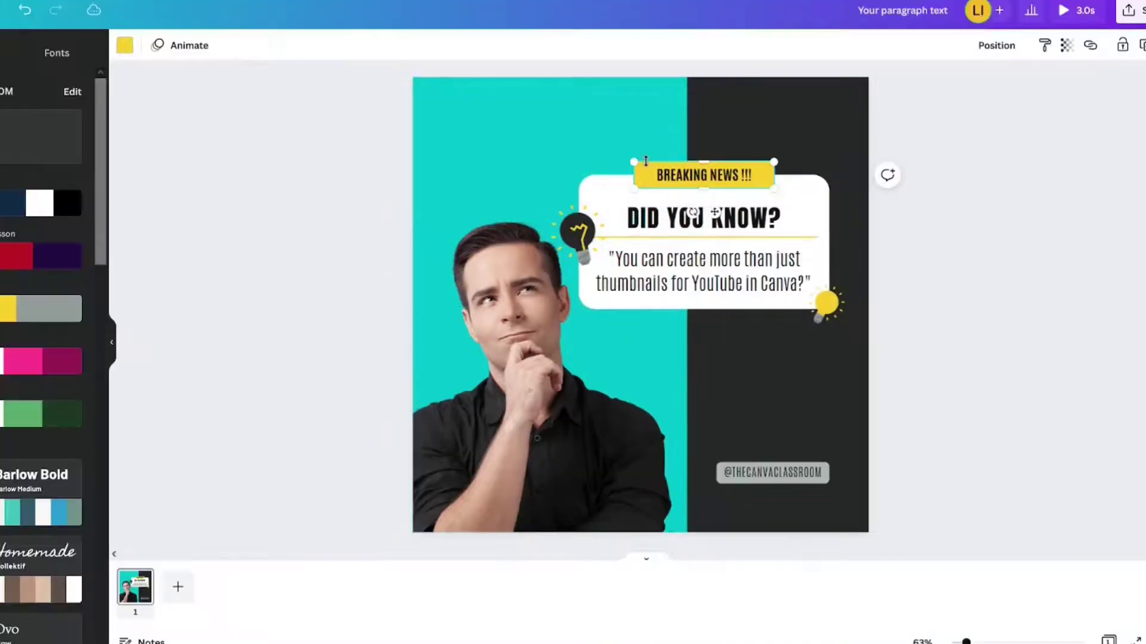
click(185, 45)
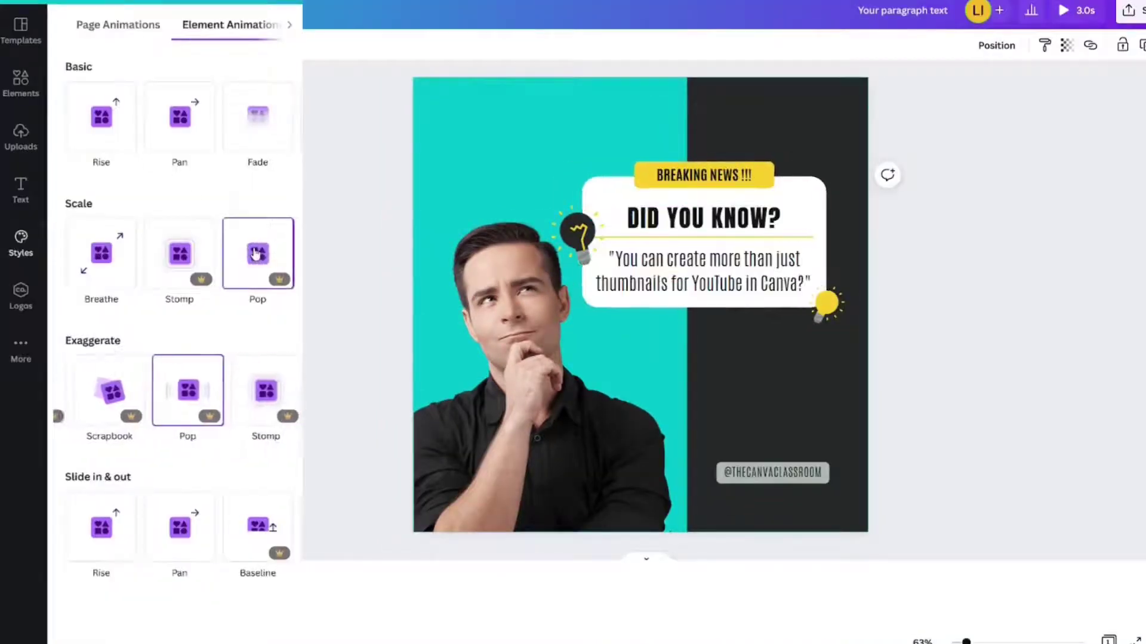
click(189, 117)
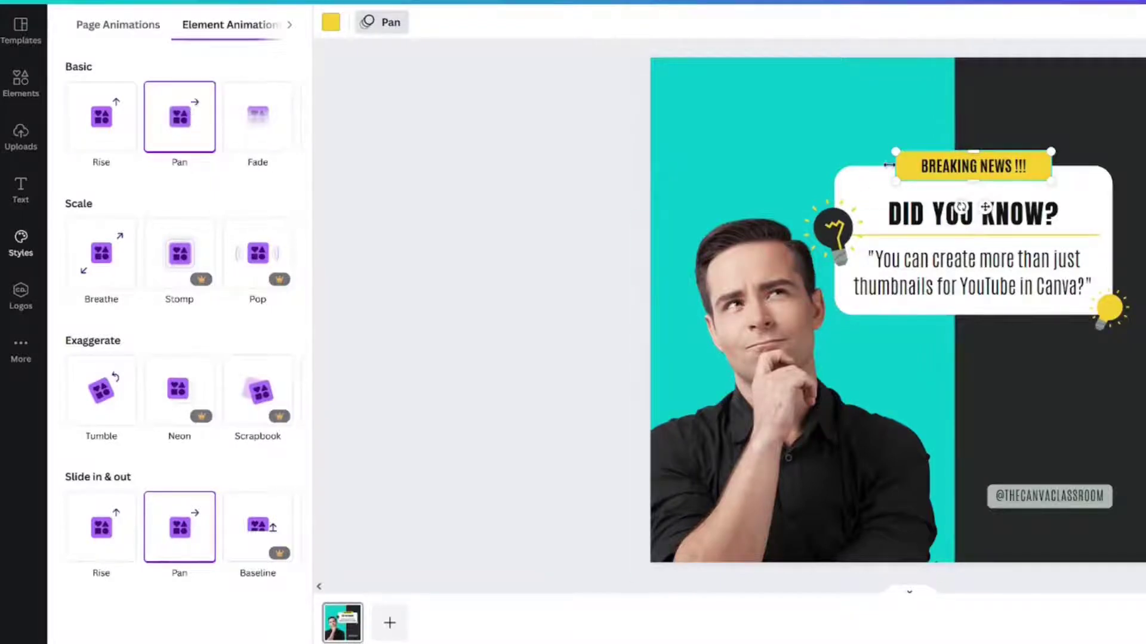
key(Escape)
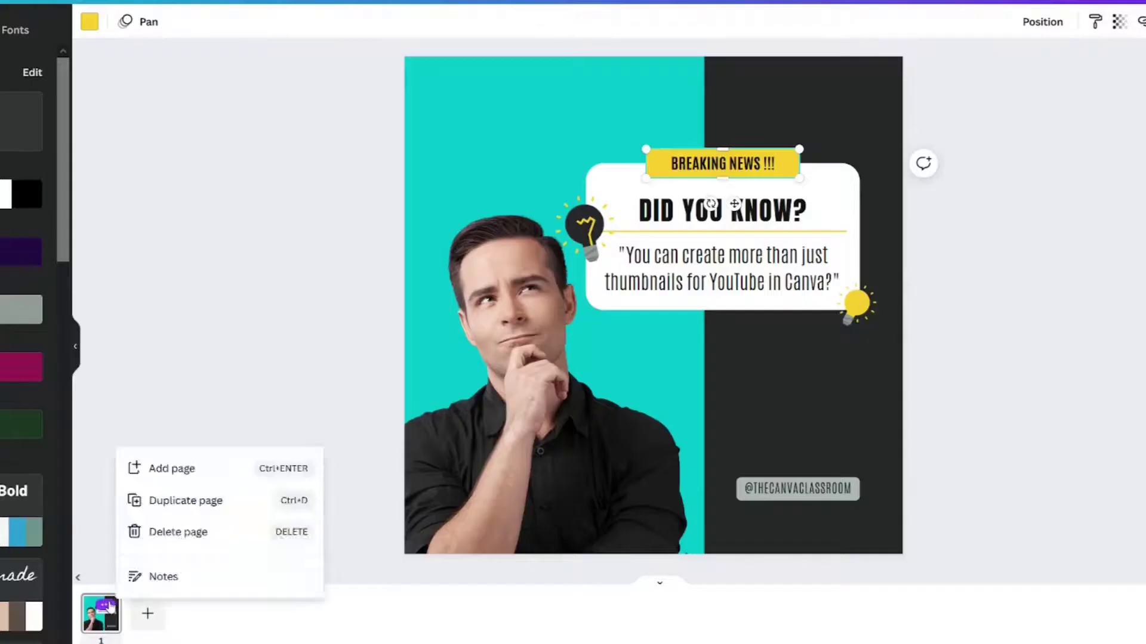
Duplicate the page and delete the BREAKING NEWS text, DID YOU KNOW heading and label bar on the copy.
mouse_move(110, 615)
click(158, 503)
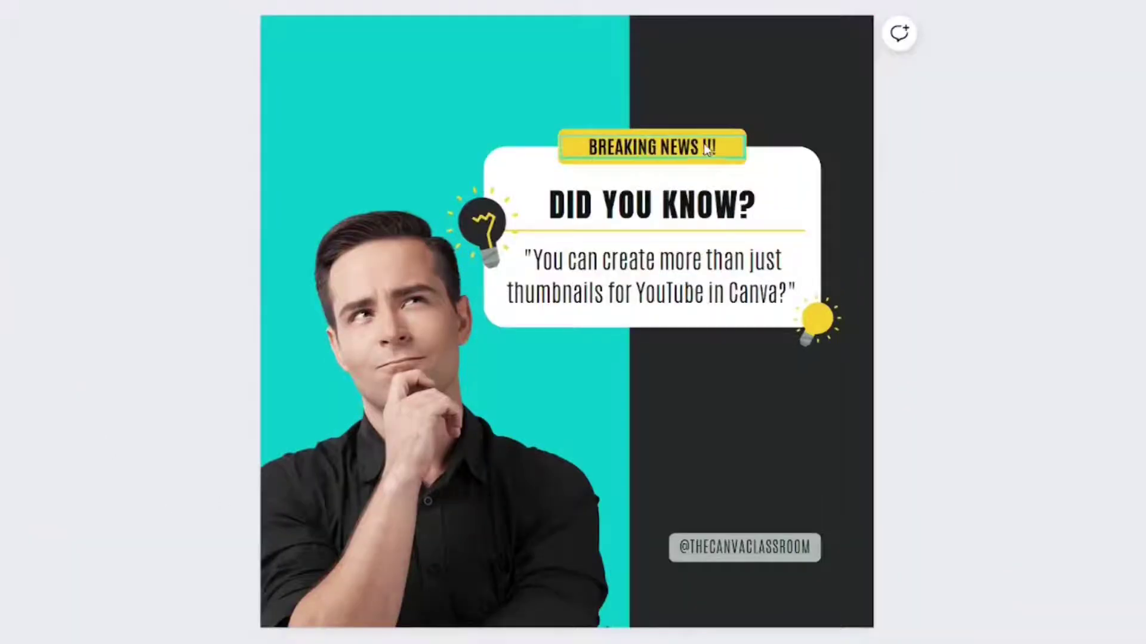
click(758, 171)
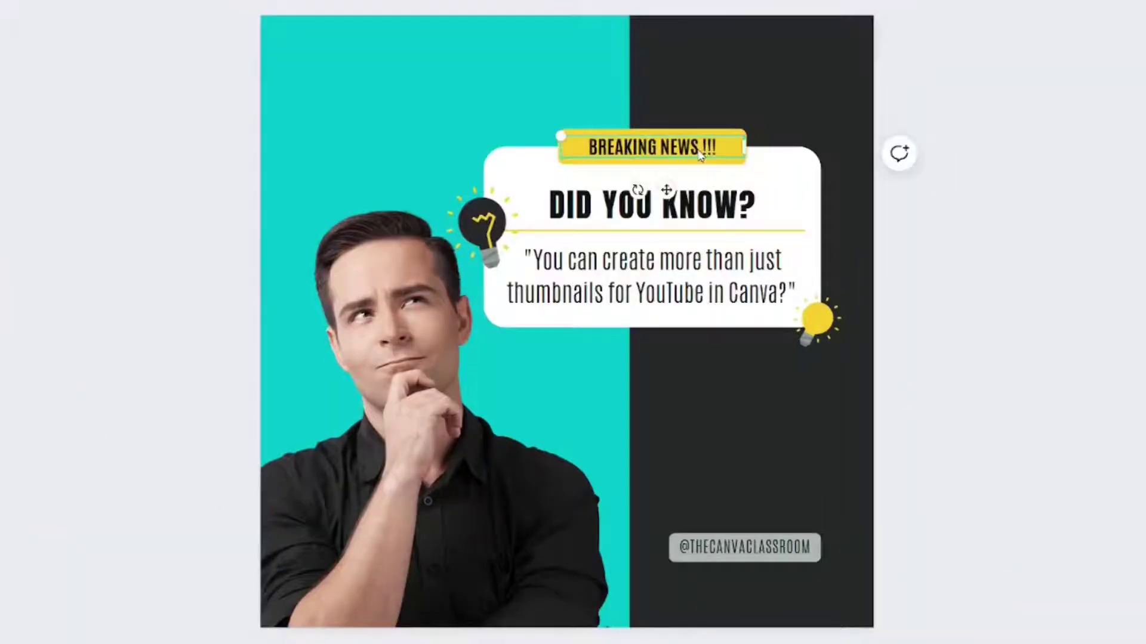
key(Delete)
click(651, 205)
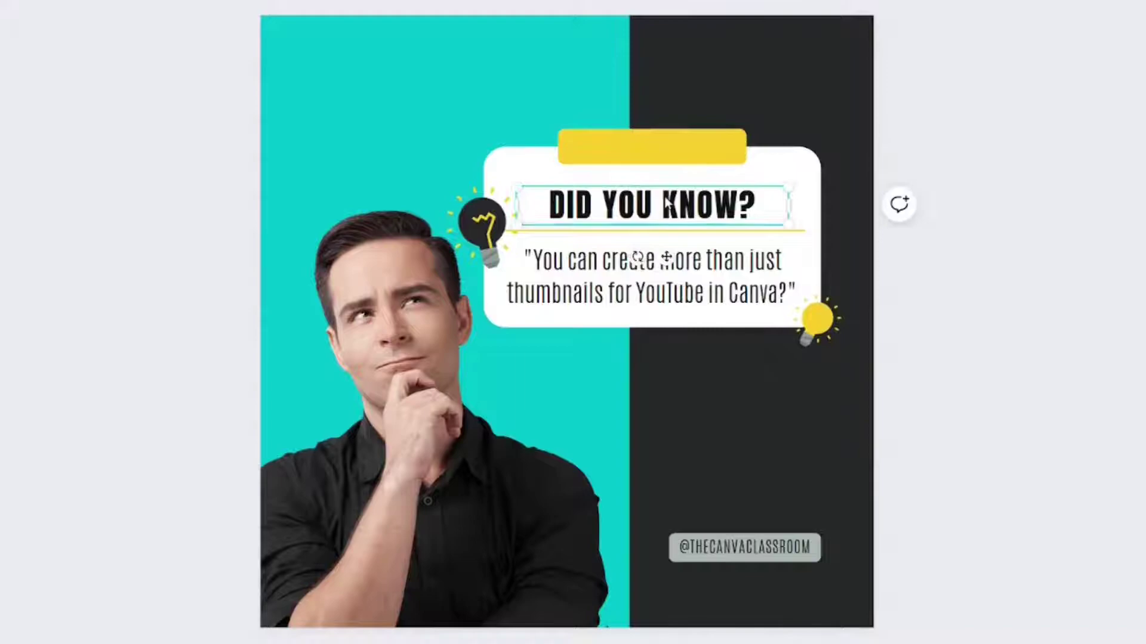
key(Delete)
click(678, 149)
key(Delete)
click(650, 208)
Delete the white card from the copy and add a 'question pattern' graphic from the elements search.
key(Delete)
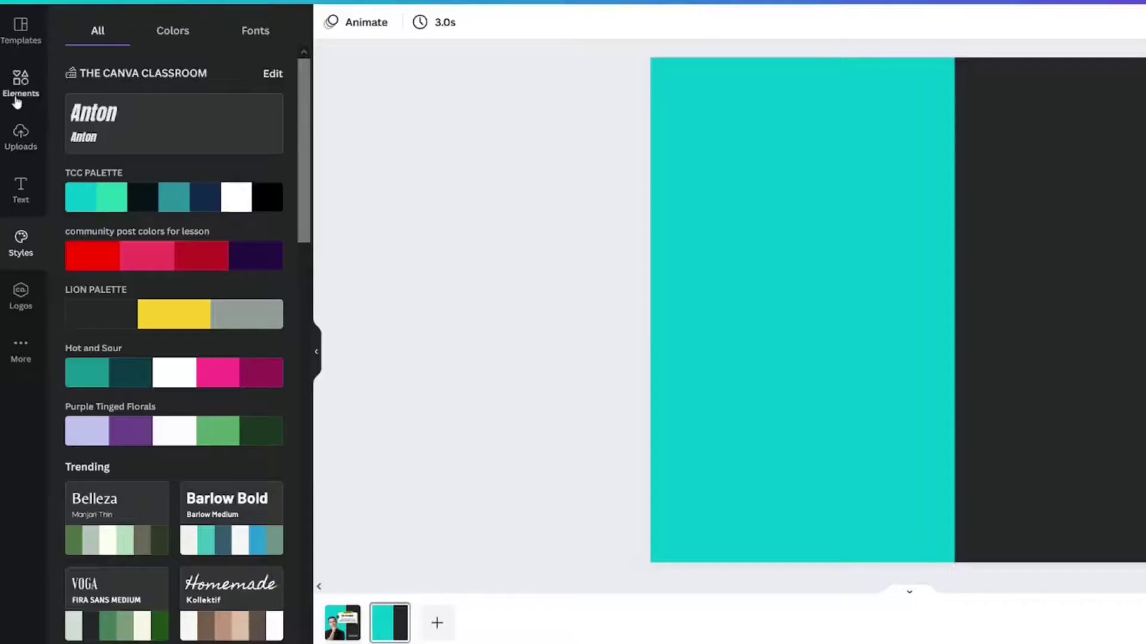
click(17, 89)
click(99, 33)
text(questiojn)
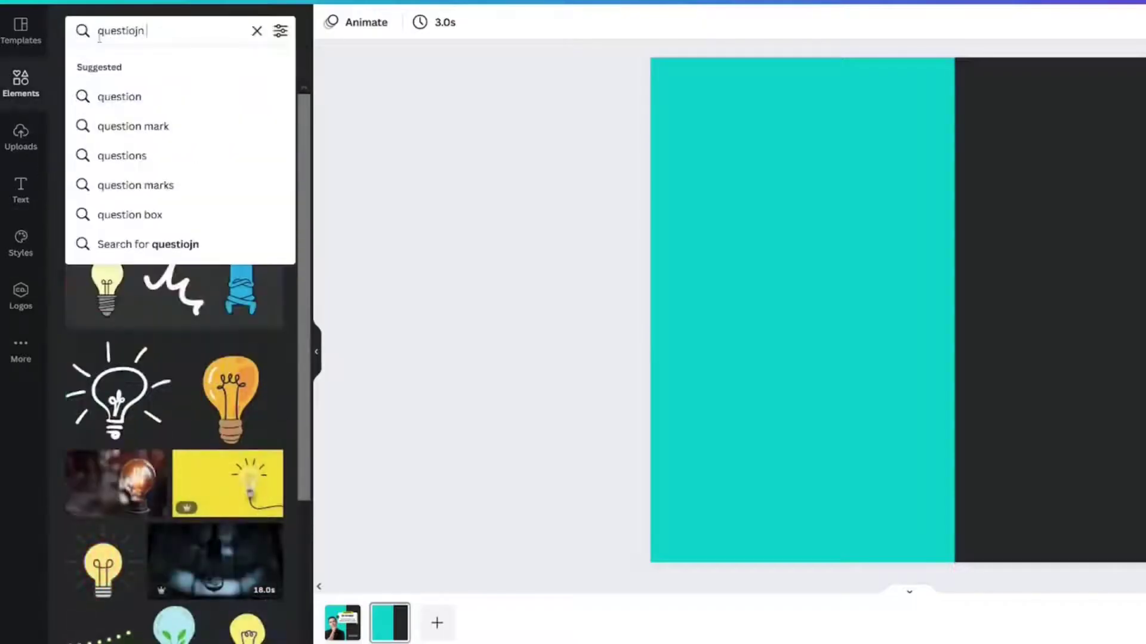
key(BackSpace)
key(BackSpace)
text(n pattern)
key(Return)
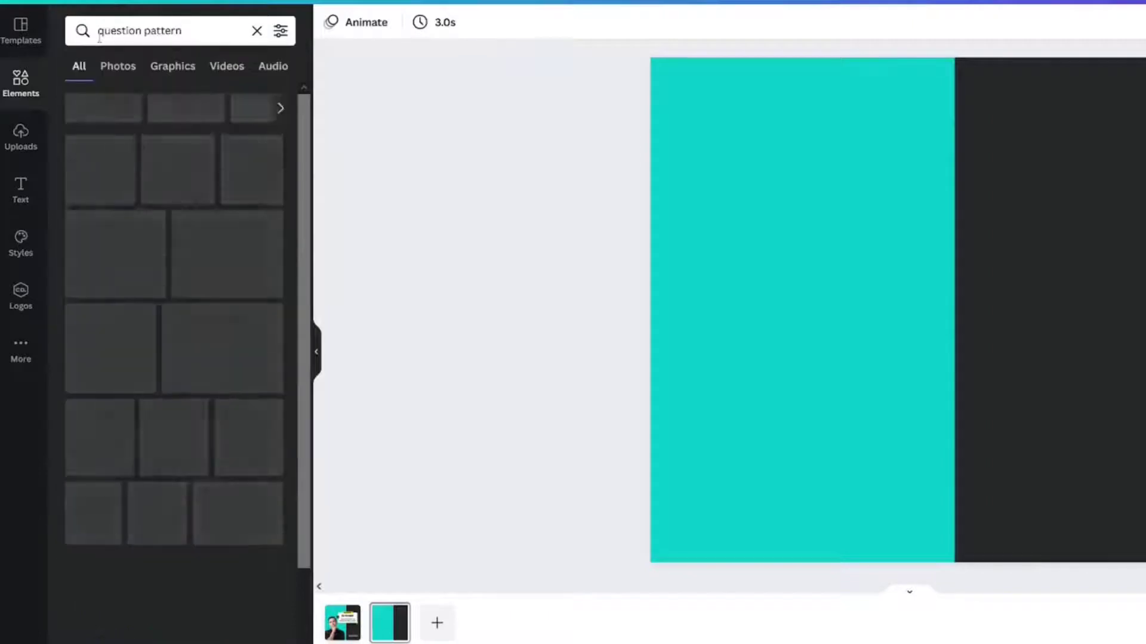
click(175, 69)
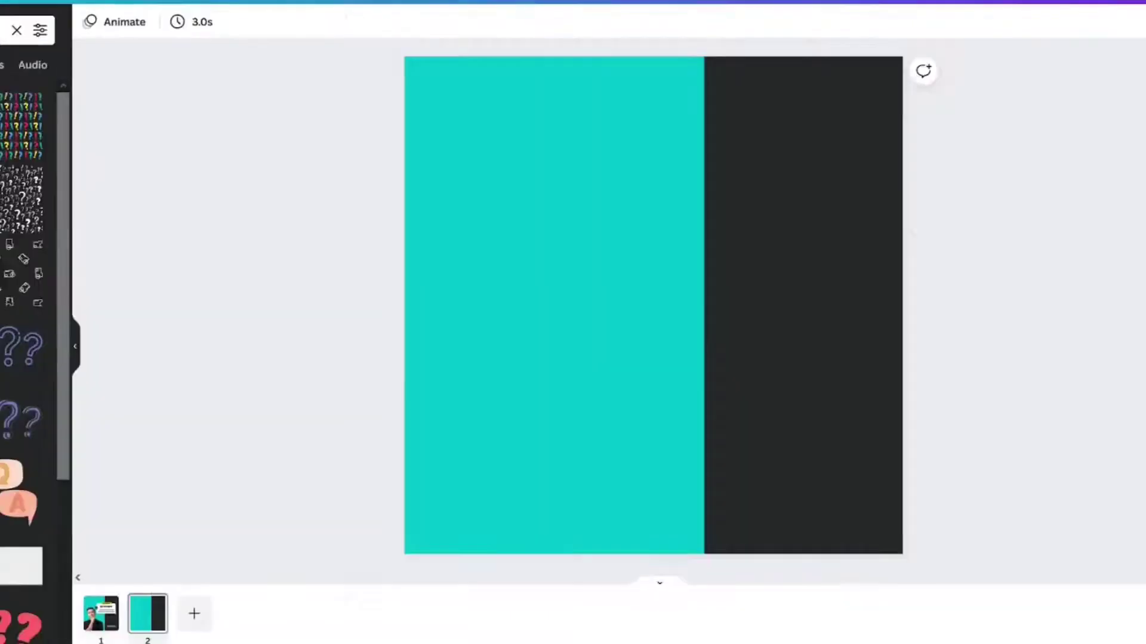
click(99, 127)
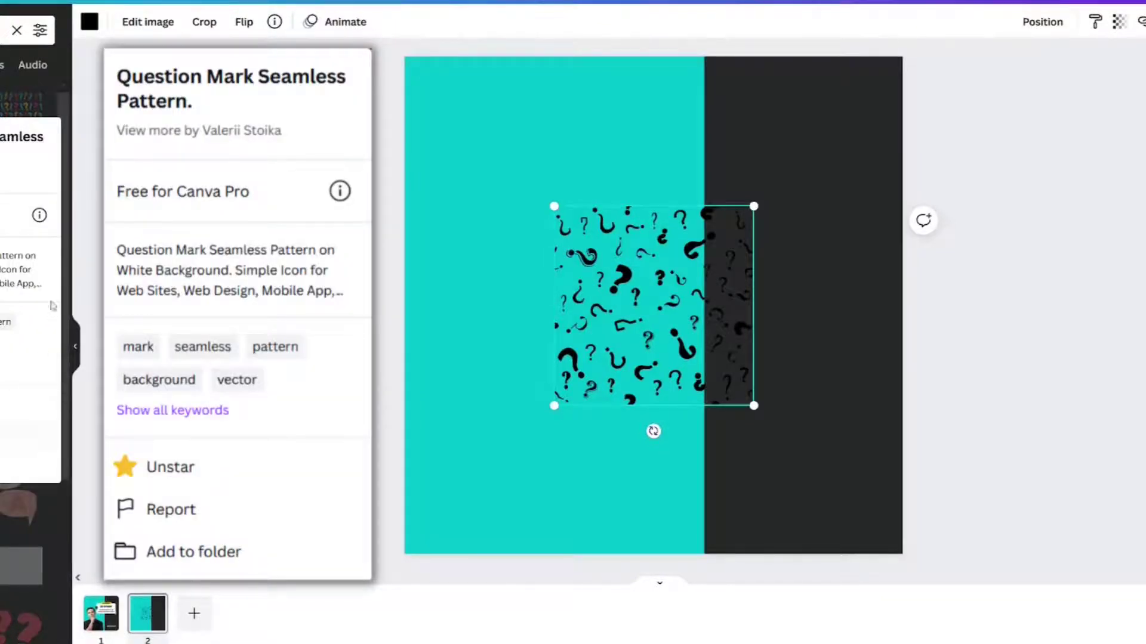
Stretch the pattern to cover the whole page, turn its question marks white and adjust transparency.
drag(622, 265, 479, 116)
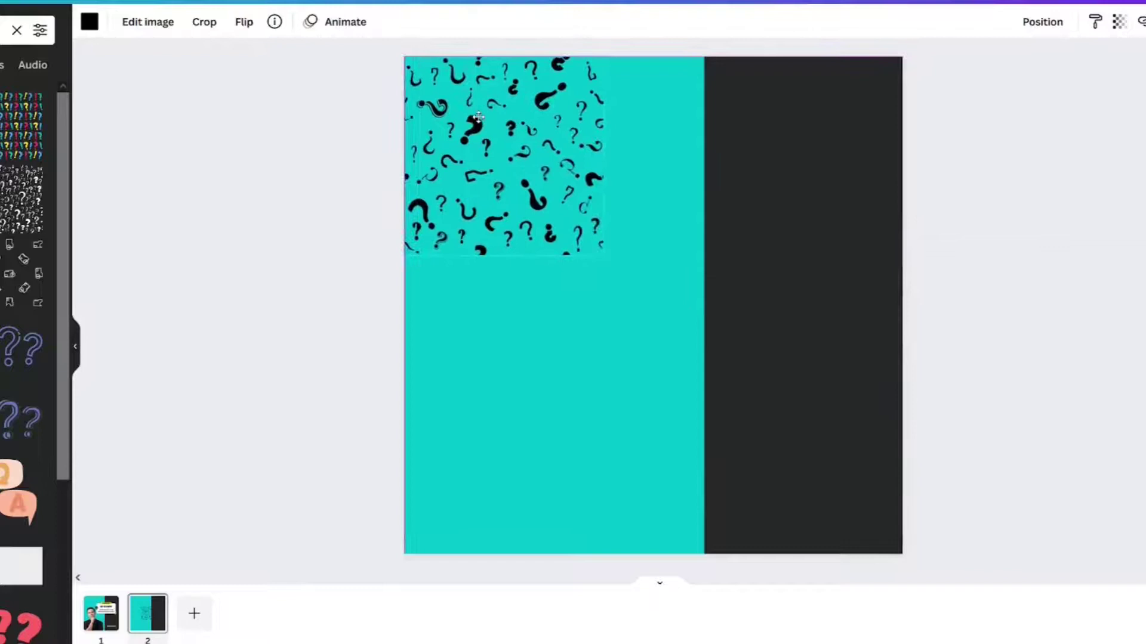
drag(602, 256, 886, 566)
click(89, 21)
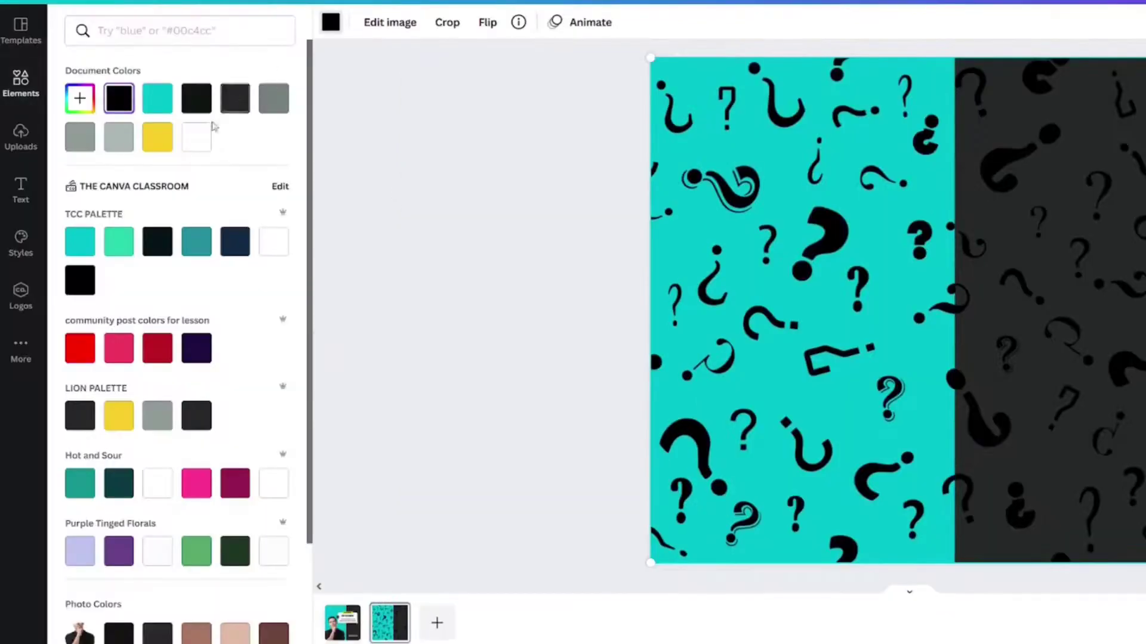
click(197, 137)
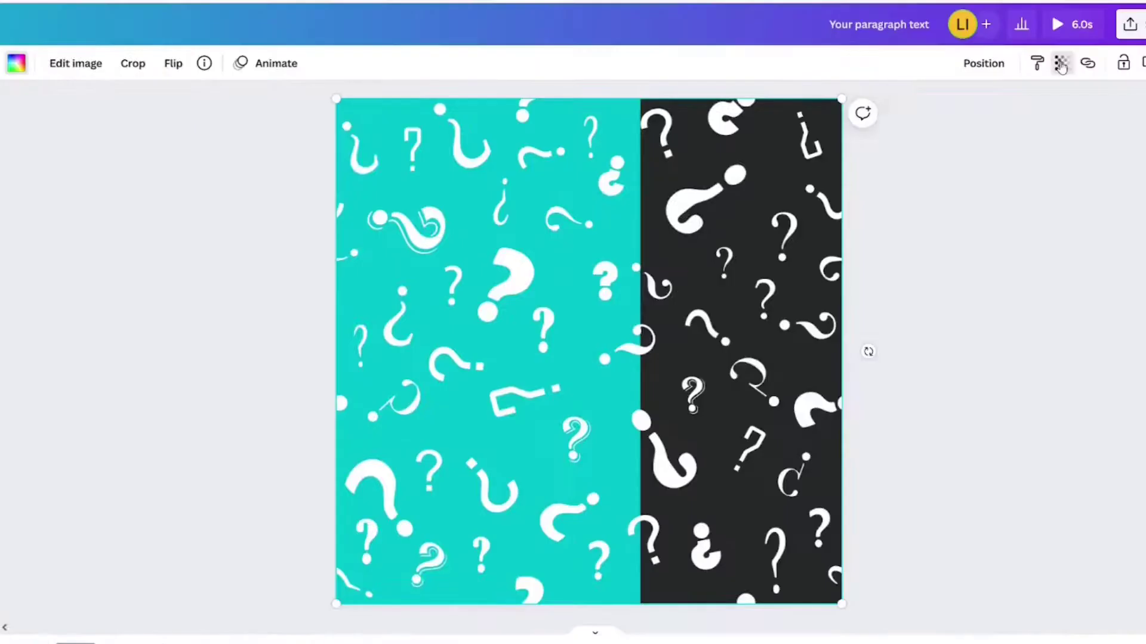
click(1061, 63)
mouse_move(1061, 119)
mouse_down()
mouse_move(926, 146)
mouse_move(1066, 129)
mouse_up()
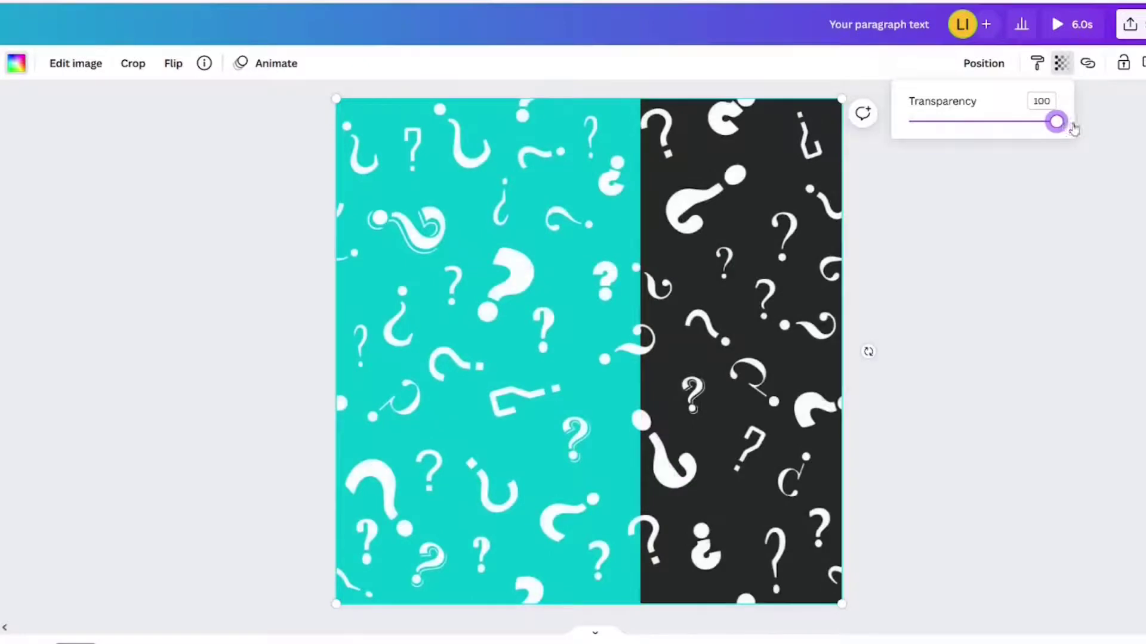
Crop the question-mark pattern from the left so it covers only the dark right half.
click(413, 487)
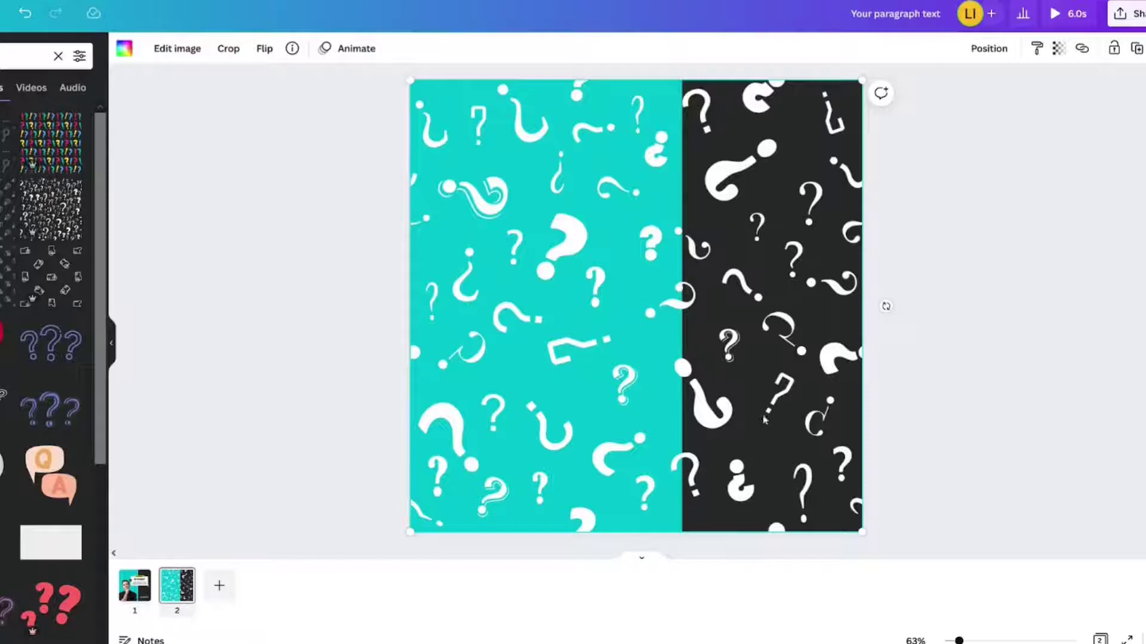
double_click(541, 427)
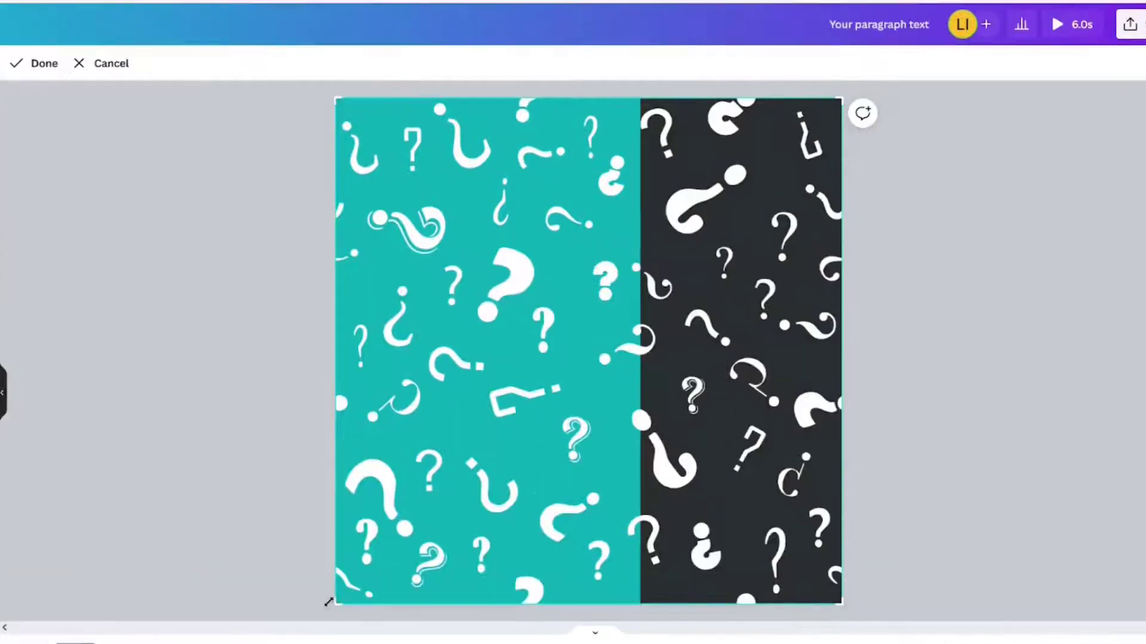
drag(400, 533, 528, 537)
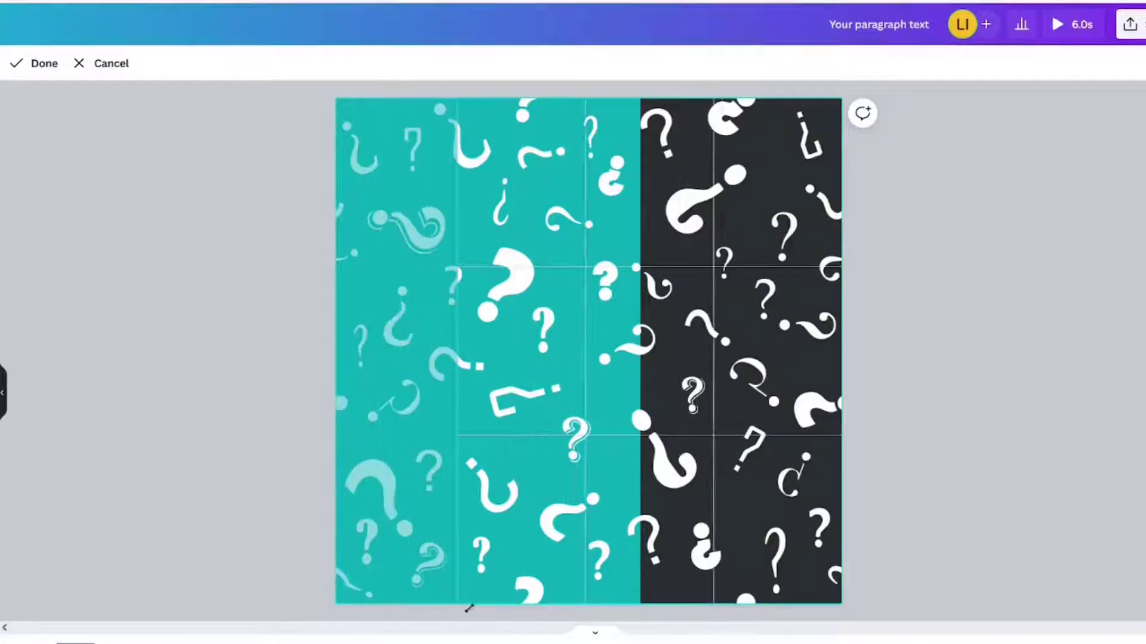
drag(469, 608, 669, 632)
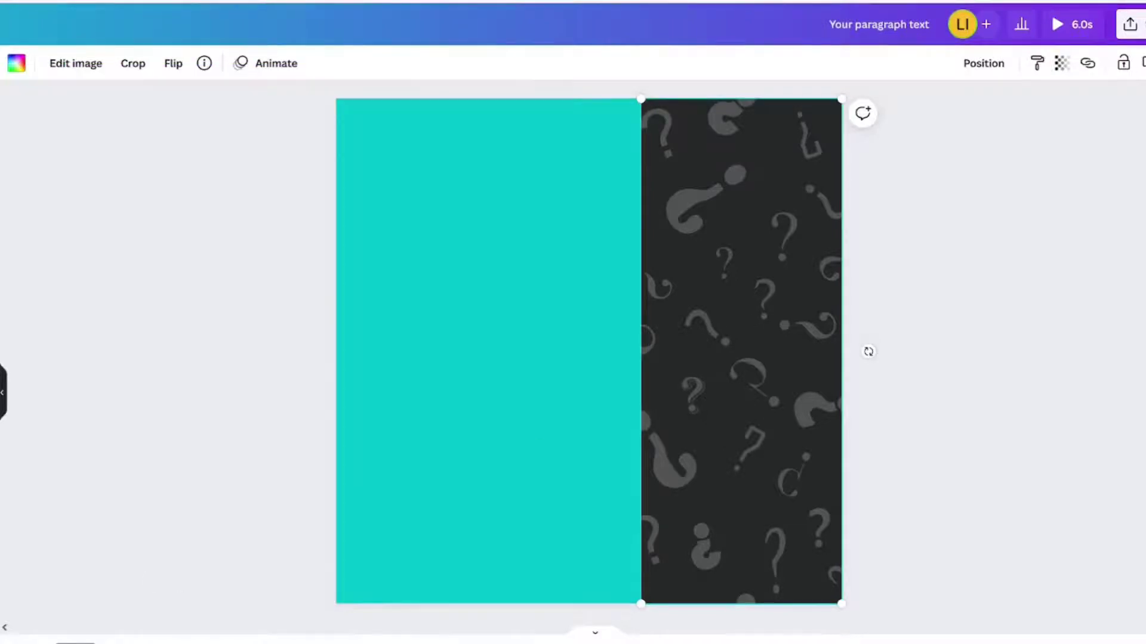
Paste the man photo and DID YOU KNOW? box, then send the pattern and dark panel to the back.
key(ctrl+v)
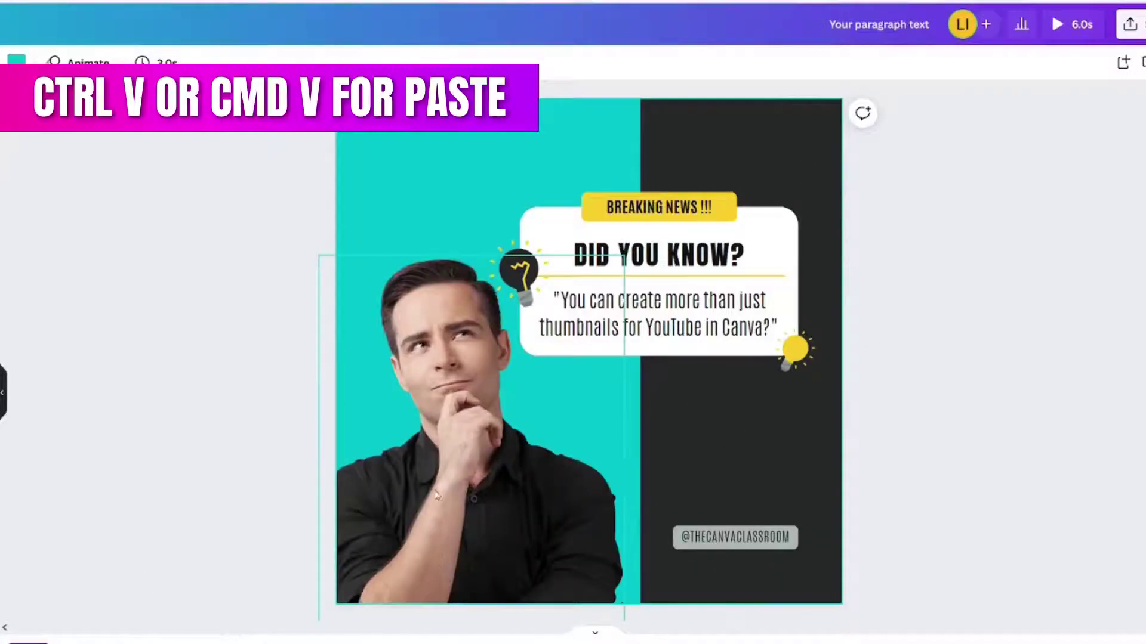
click(685, 453)
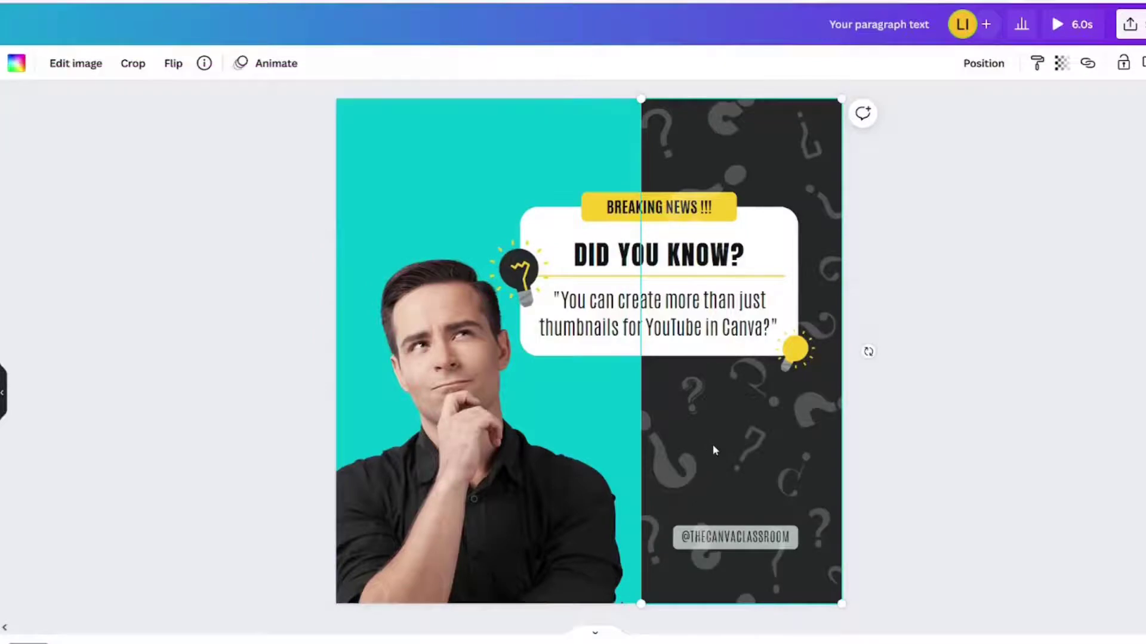
right_click(780, 157)
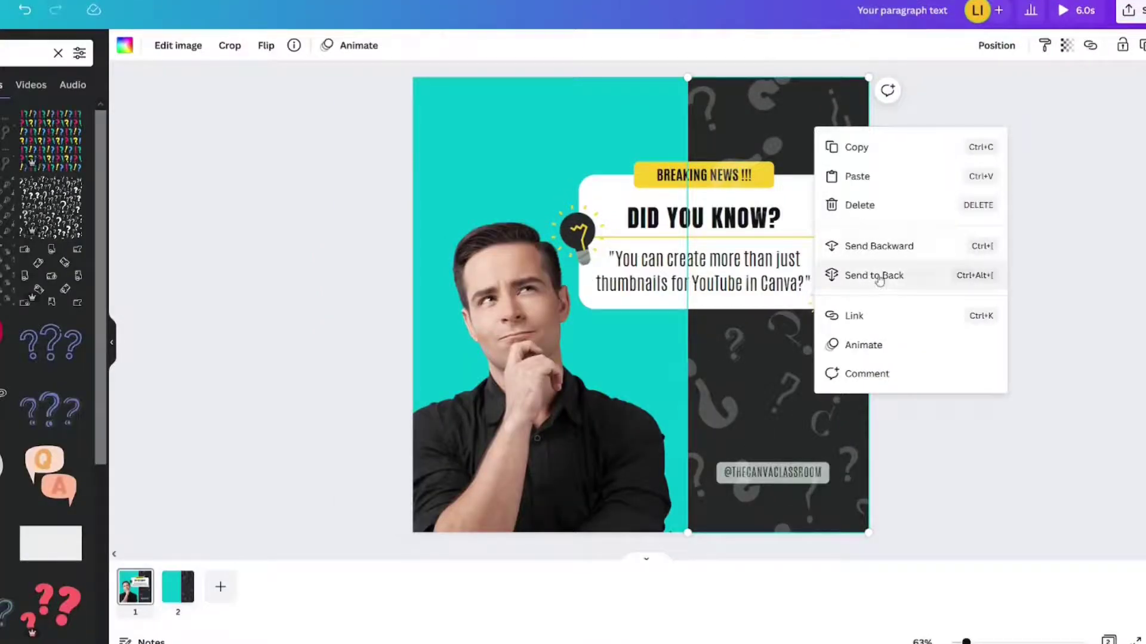
click(874, 275)
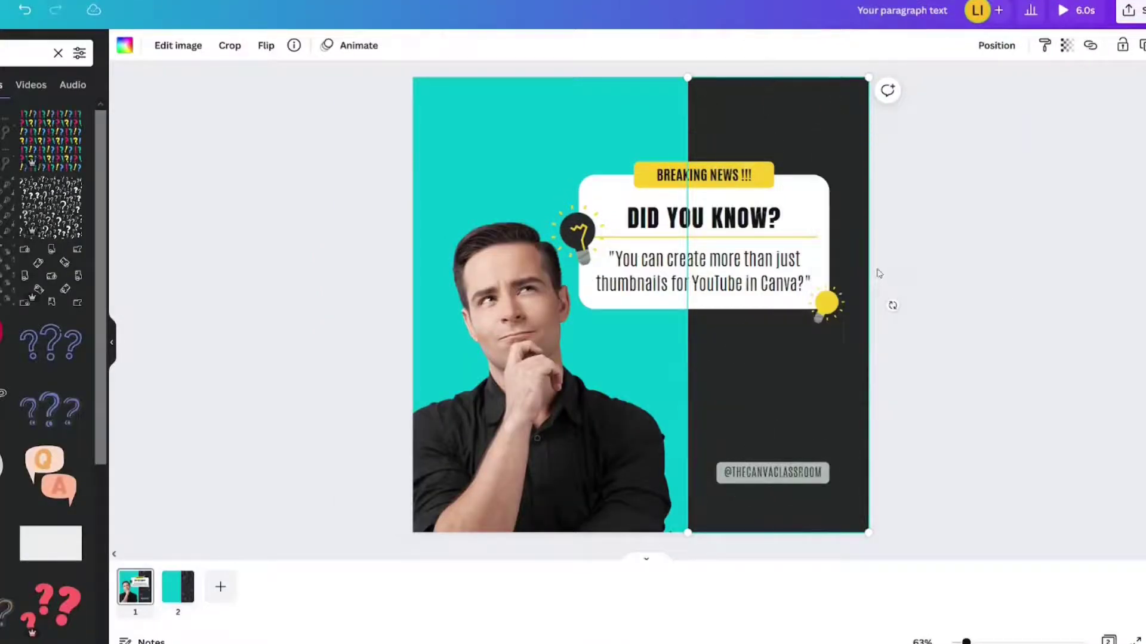
click(808, 133)
right_click(808, 133)
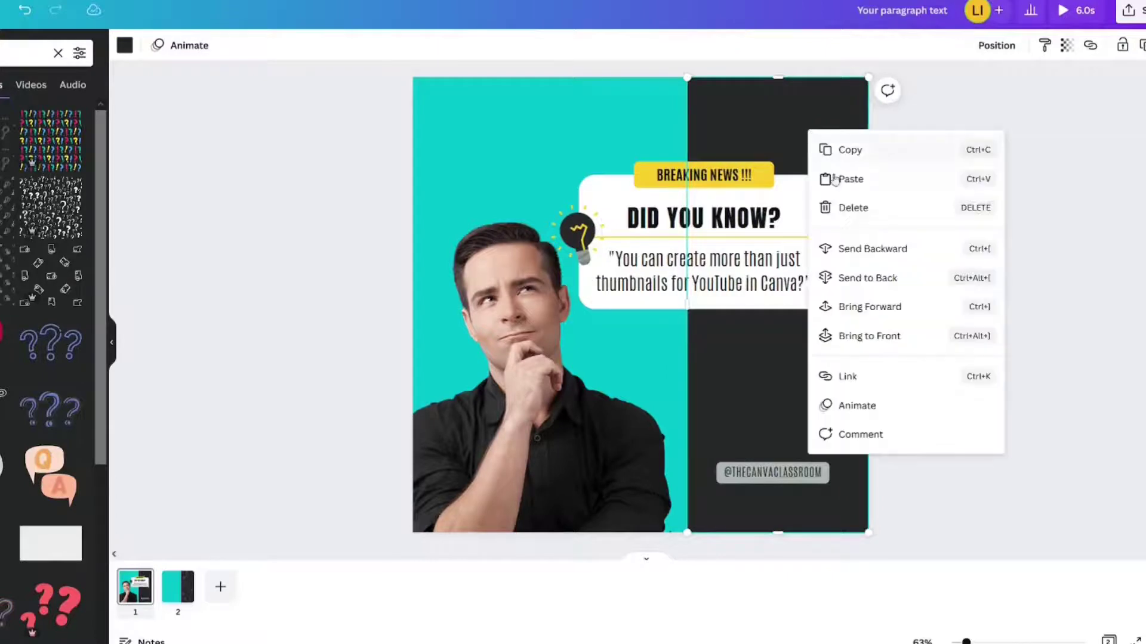
click(872, 276)
click(997, 217)
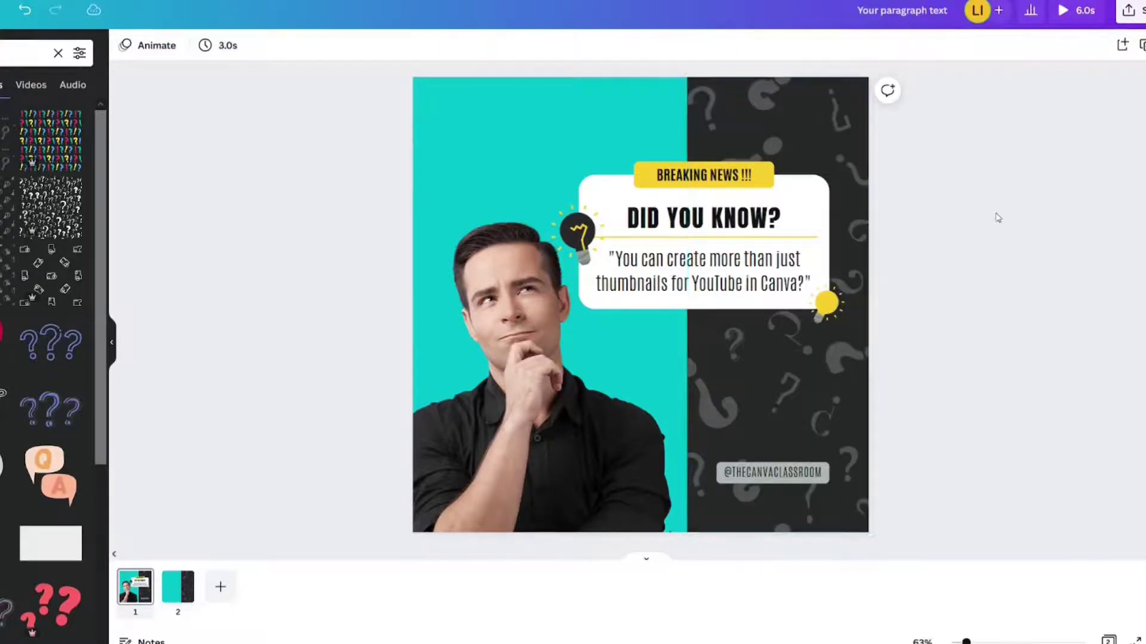
Fade the question-mark pattern to transparency 8.
click(842, 136)
click(1061, 70)
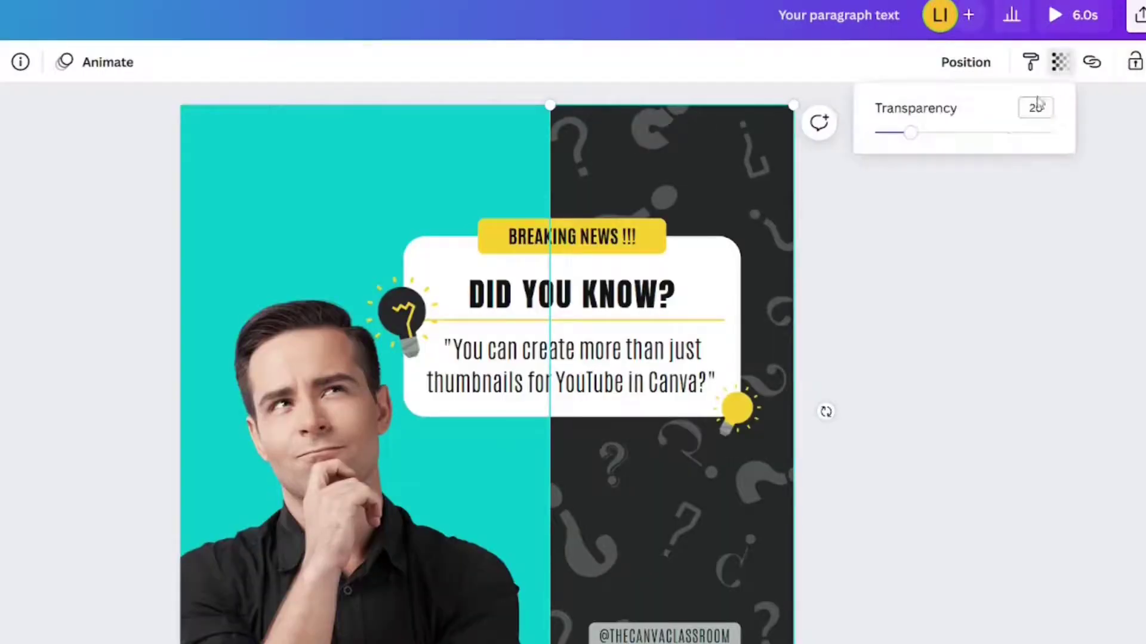
drag(1014, 135, 892, 136)
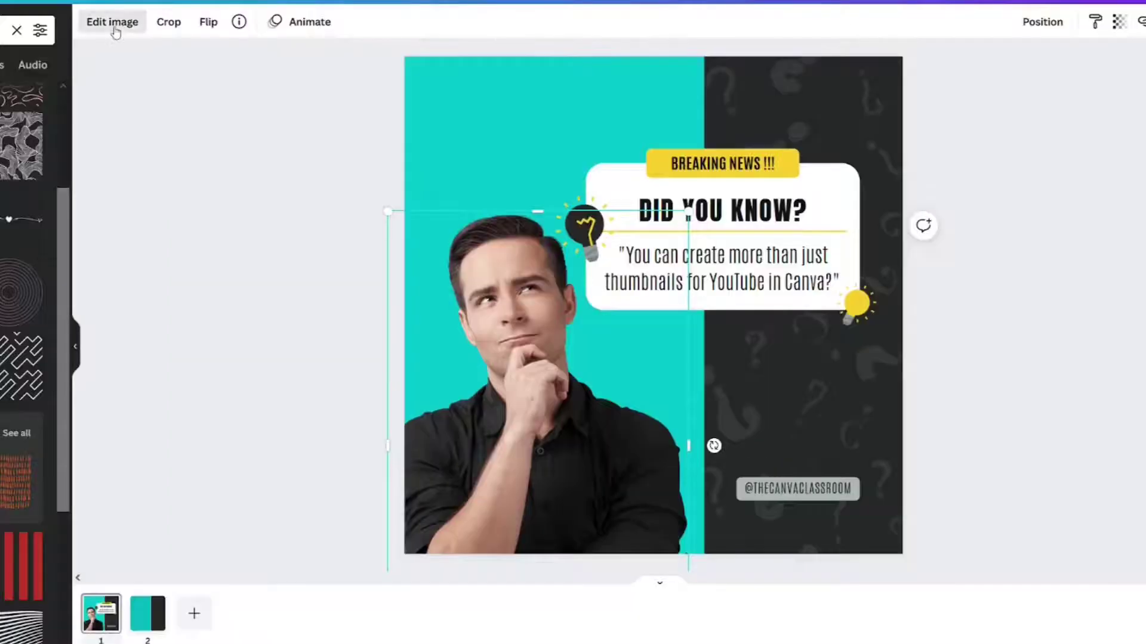
Add a white Glow shadow to the man photo with blur 0, transparency 100 and size 8.
click(112, 22)
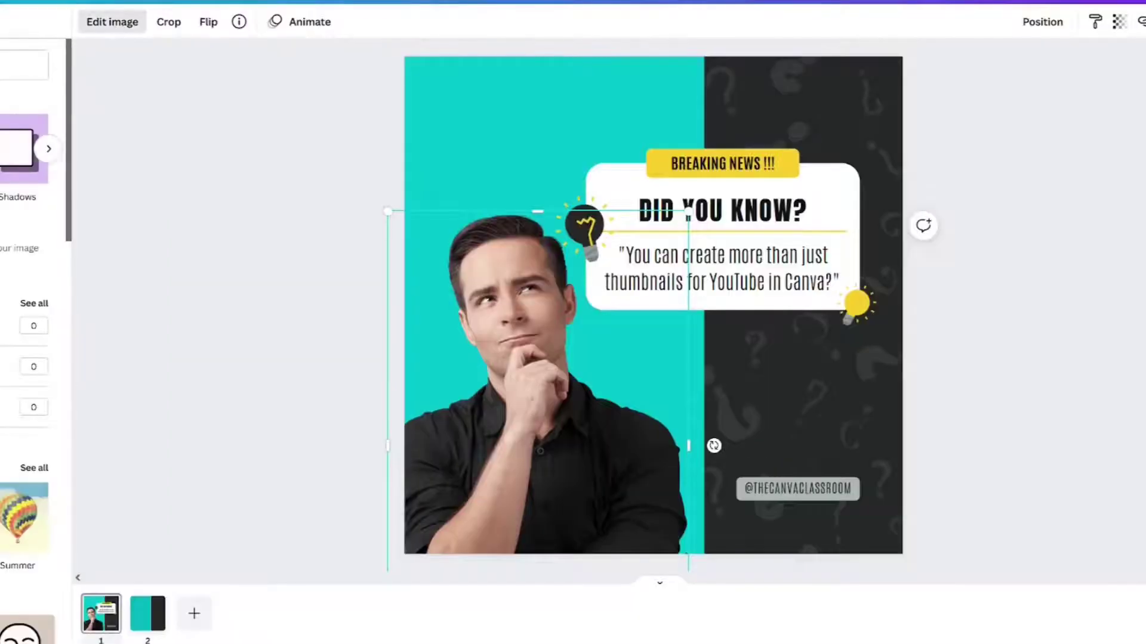
click(238, 152)
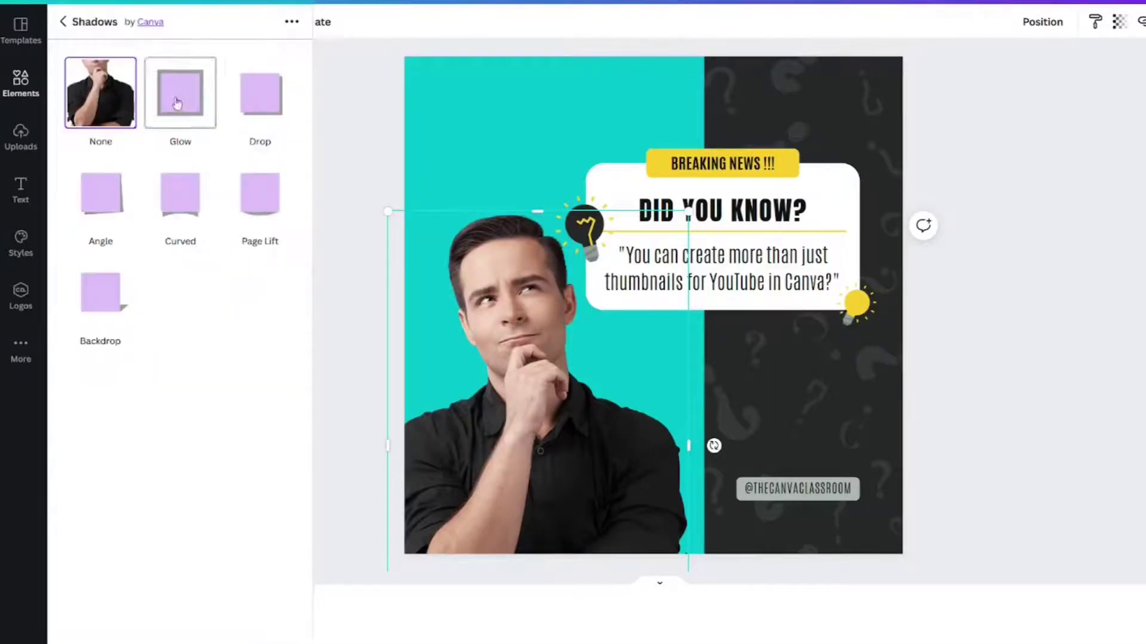
click(174, 106)
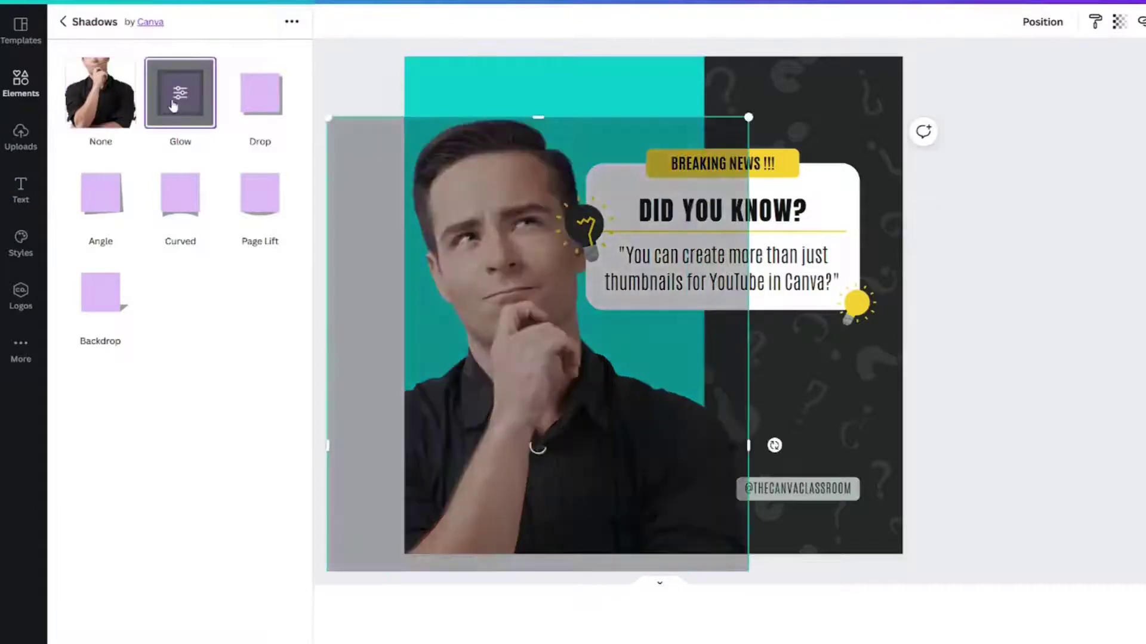
click(177, 103)
drag(123, 181, 65, 182)
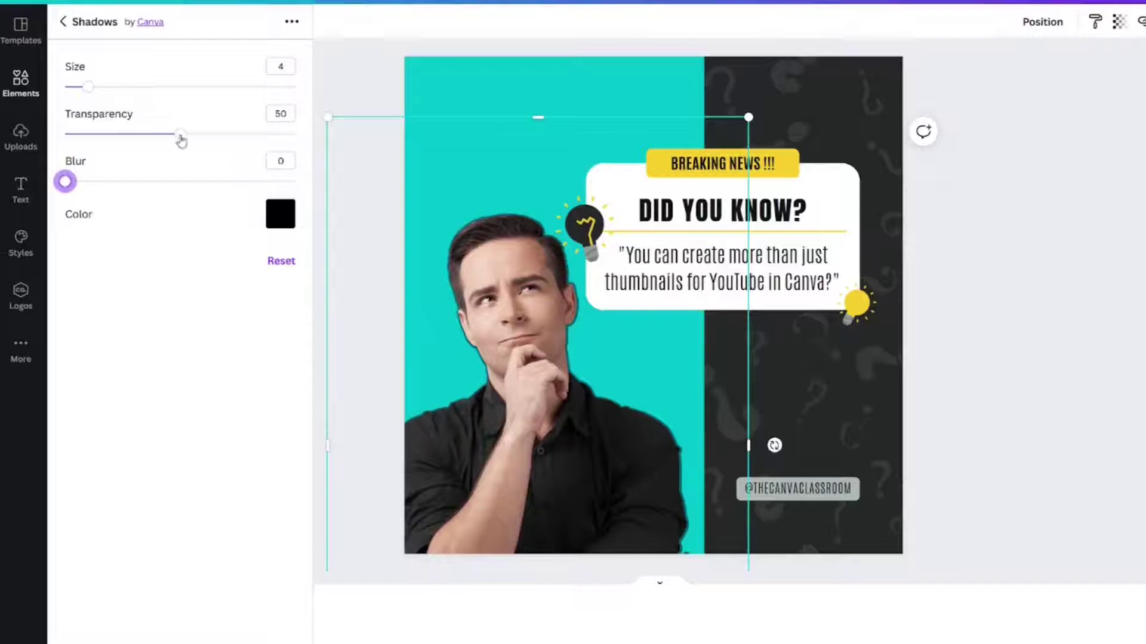
drag(179, 137, 295, 134)
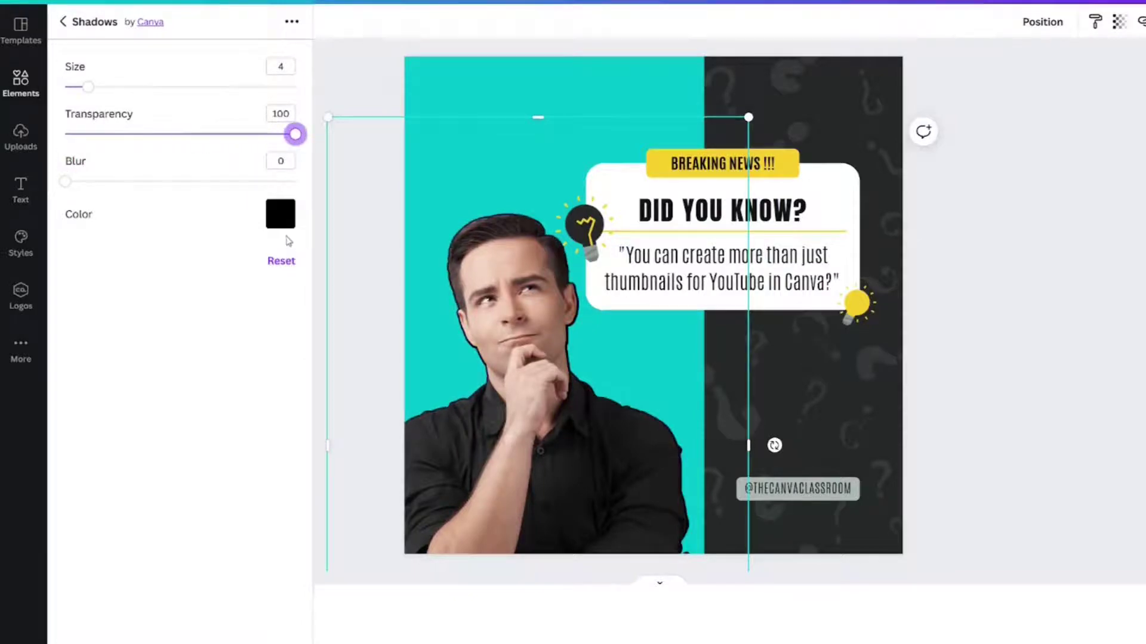
click(281, 218)
click(116, 315)
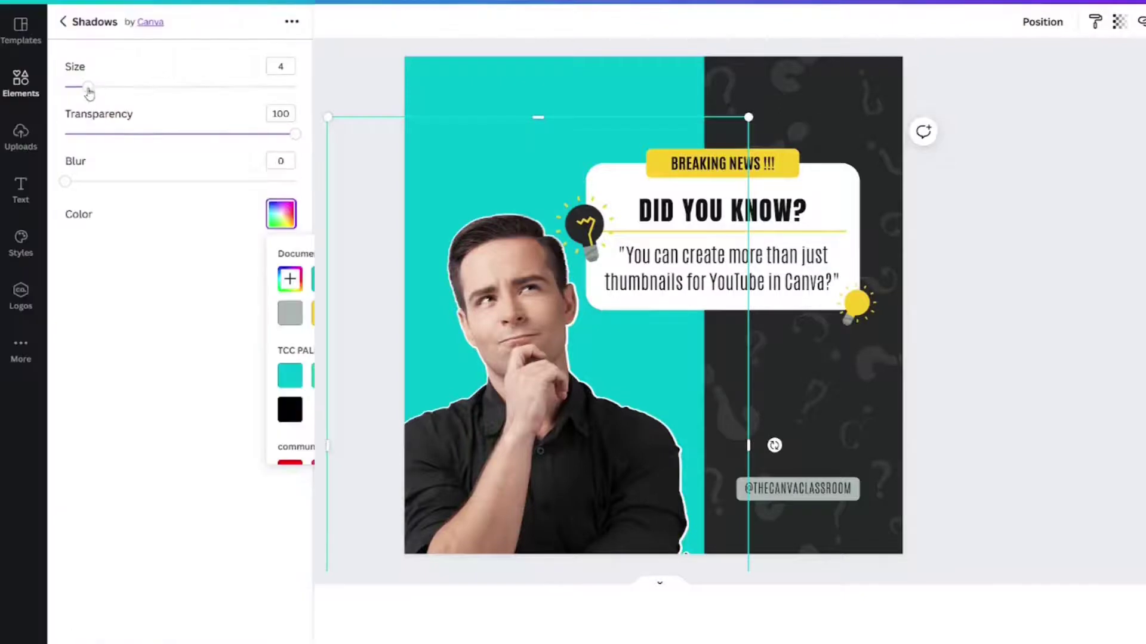
drag(88, 88, 118, 94)
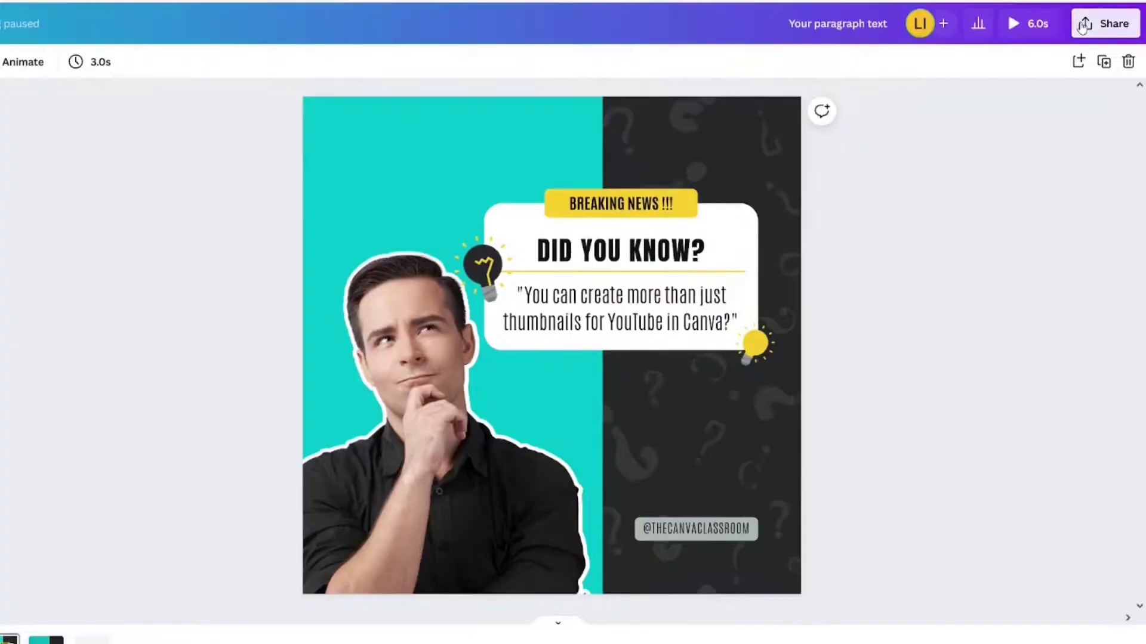
Download the design with file type GIF and page selection limited to page 1.
click(1083, 27)
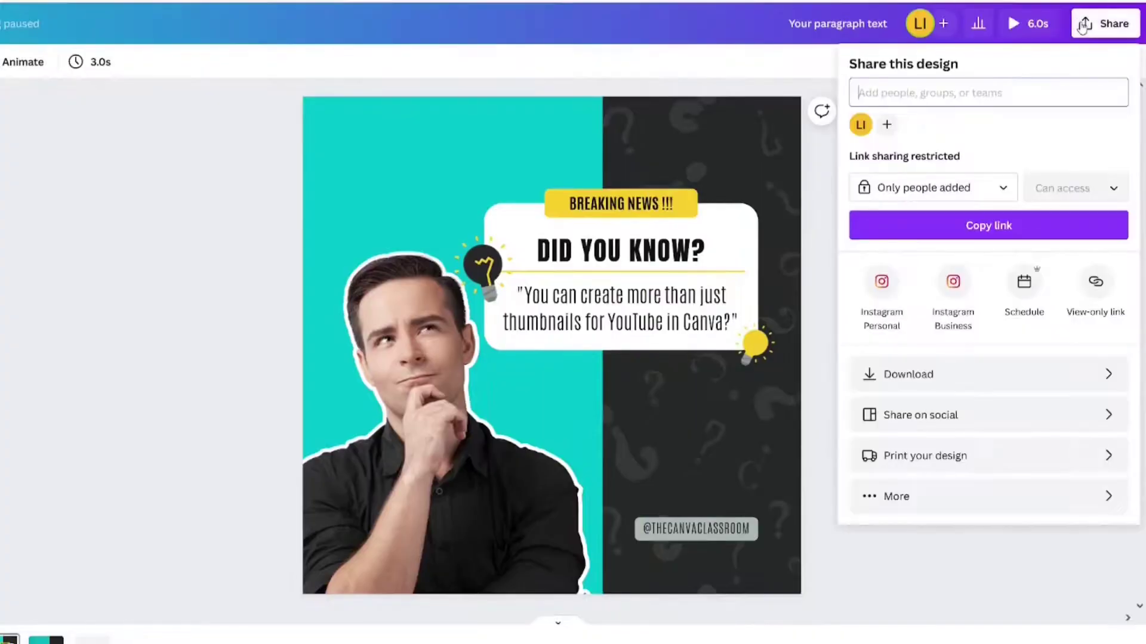
click(907, 374)
click(913, 135)
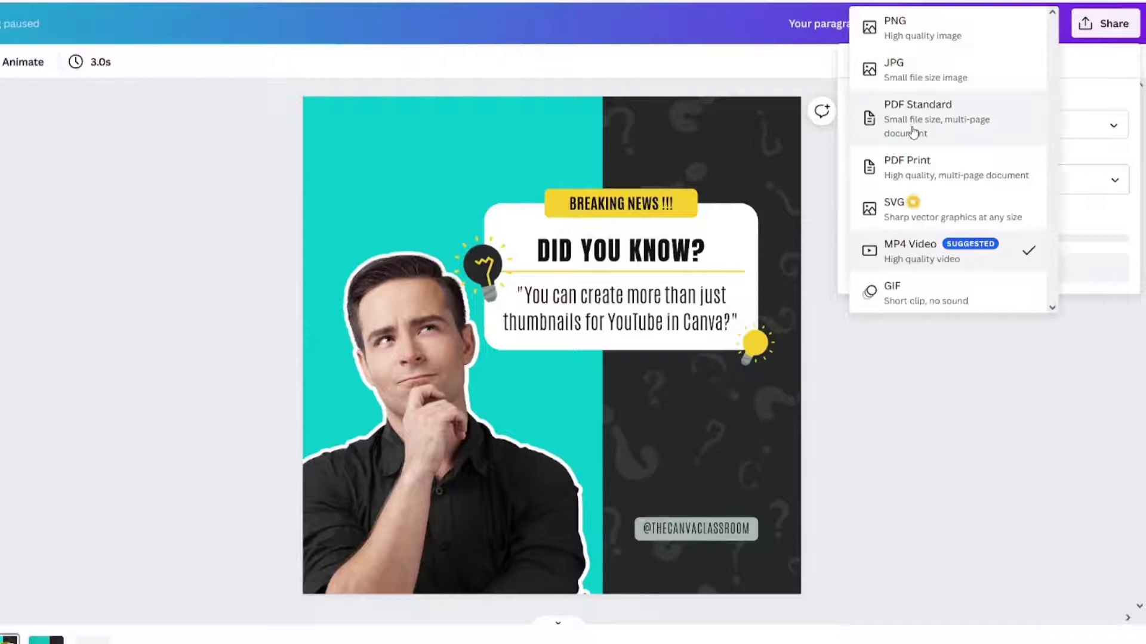
click(901, 294)
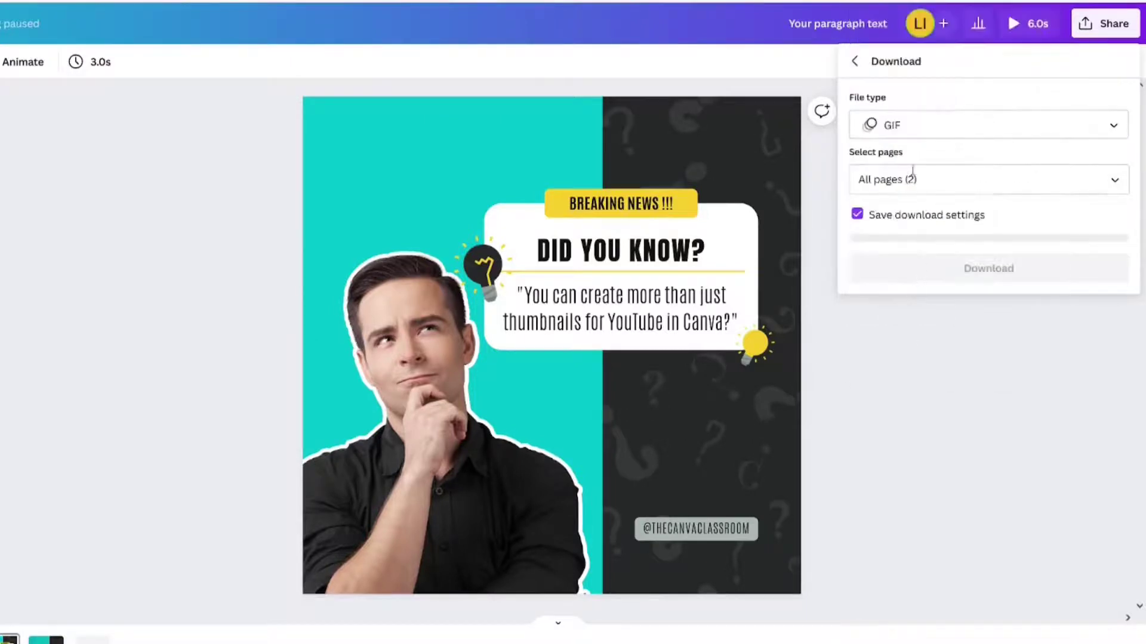
click(889, 186)
text(1-)
key(BackSpace)
key(BackSpace)
text(1)
key(Return)
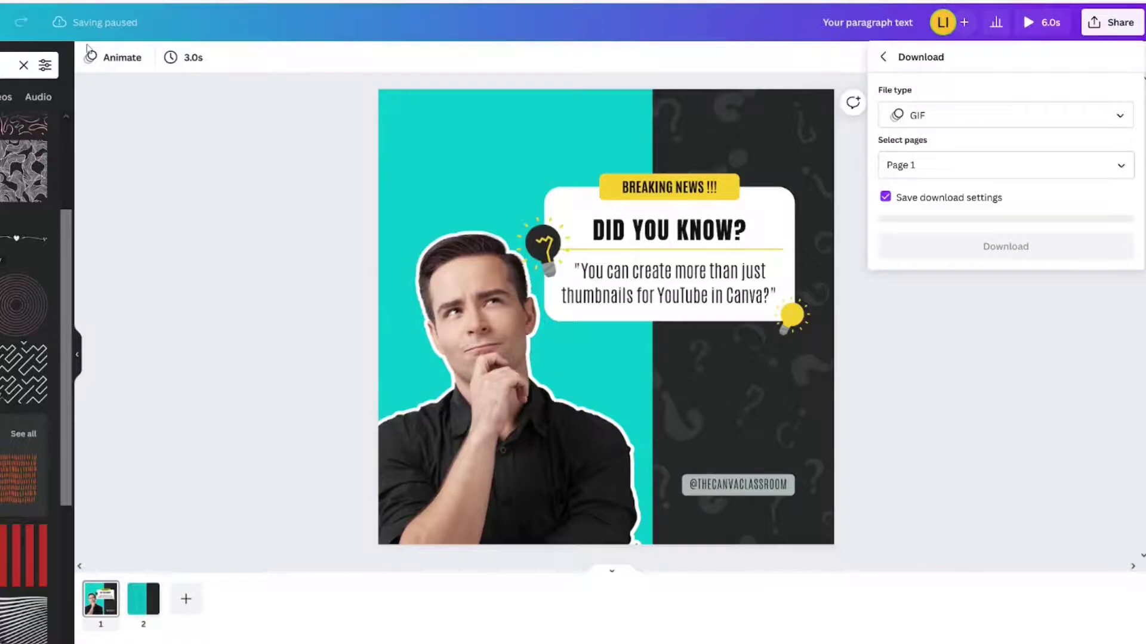
click(1031, 249)
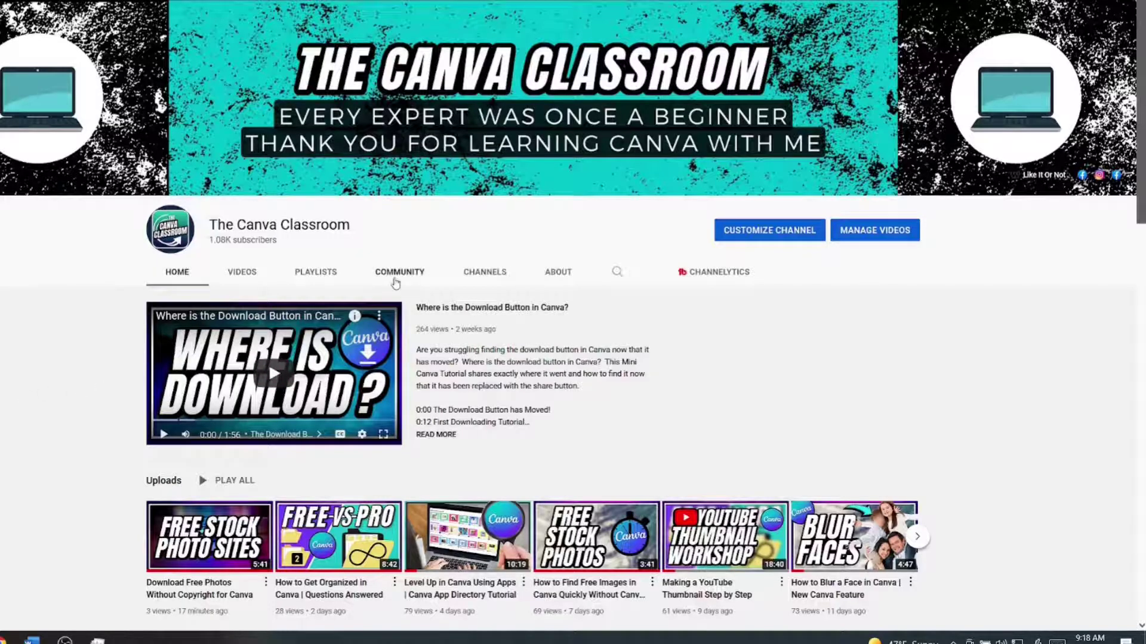
Switch to the channel's Community tab and start a new post in the composer.
click(398, 275)
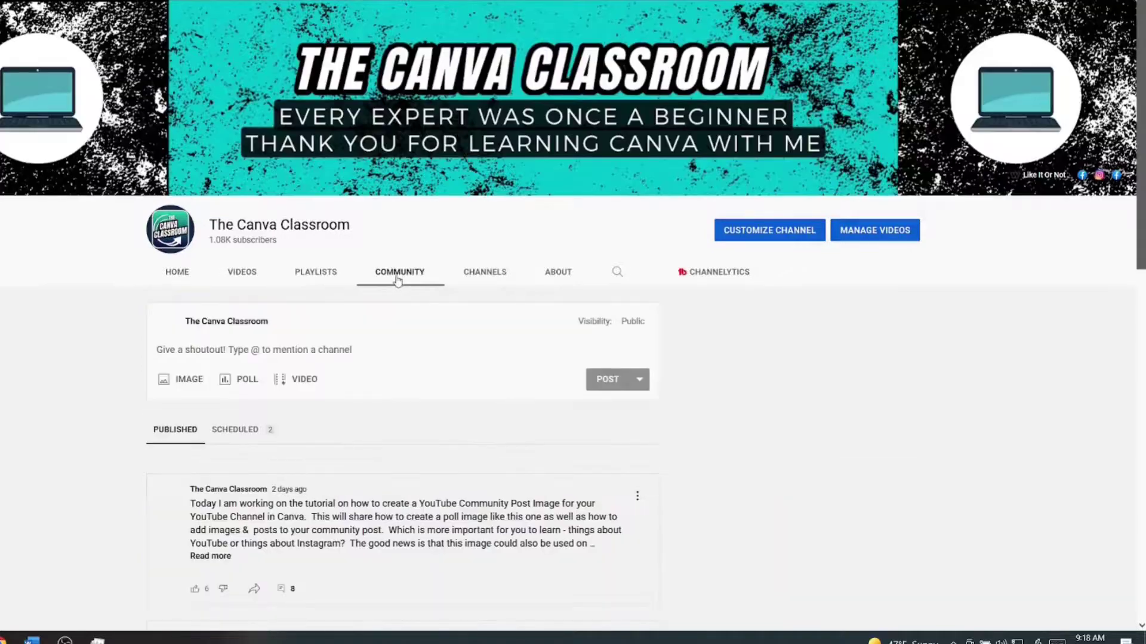
click(212, 340)
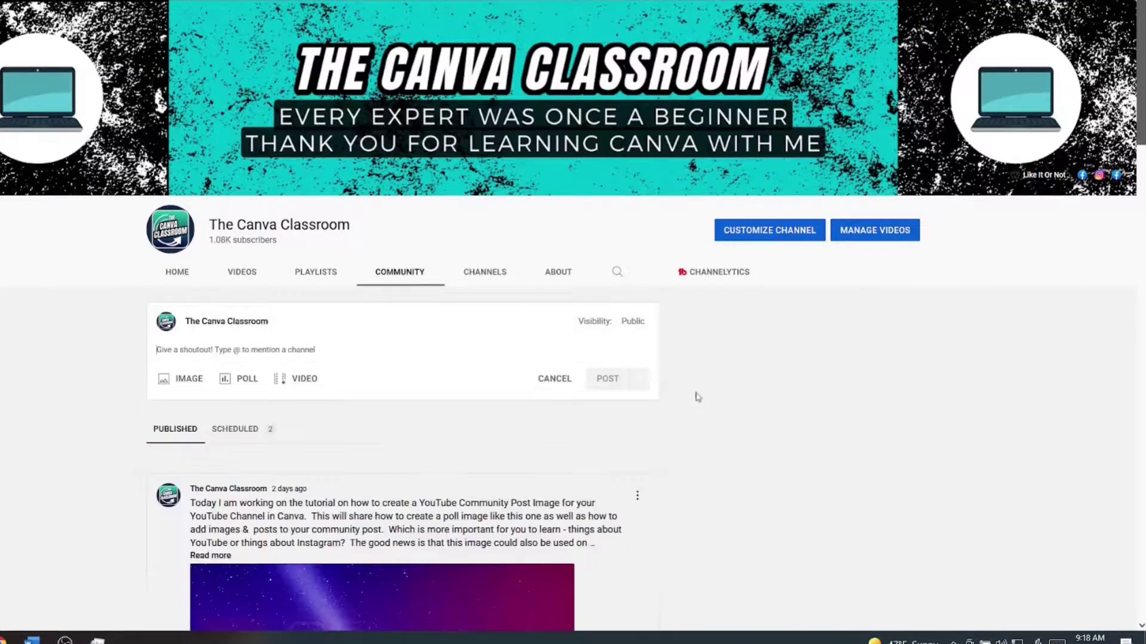
scroll(719, 407, down, 8)
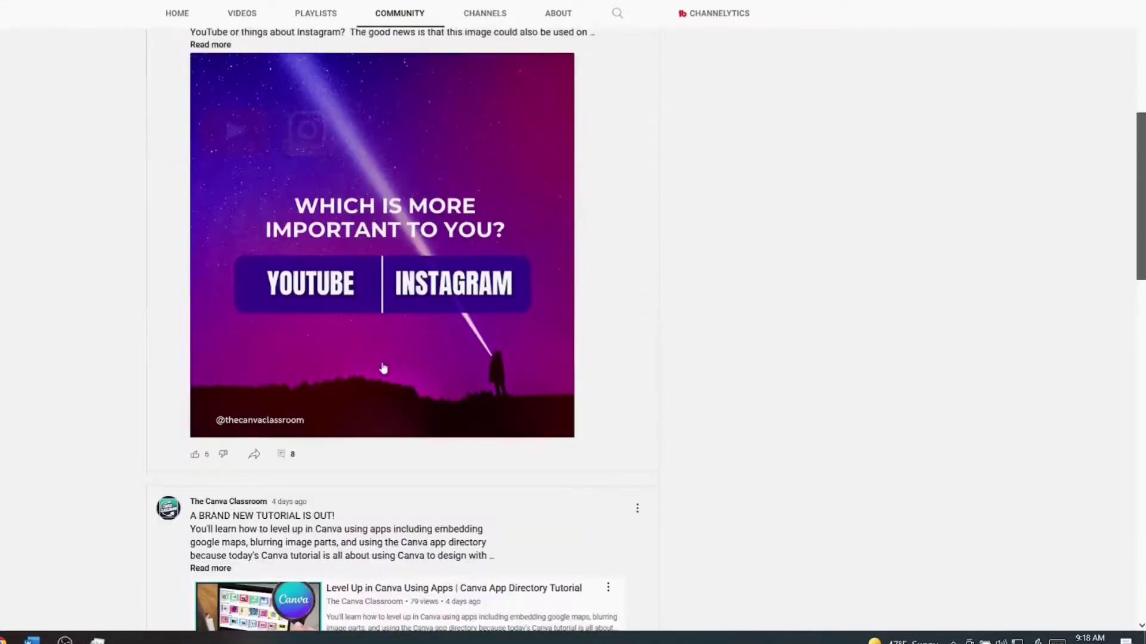
scroll(383, 368, up, 1)
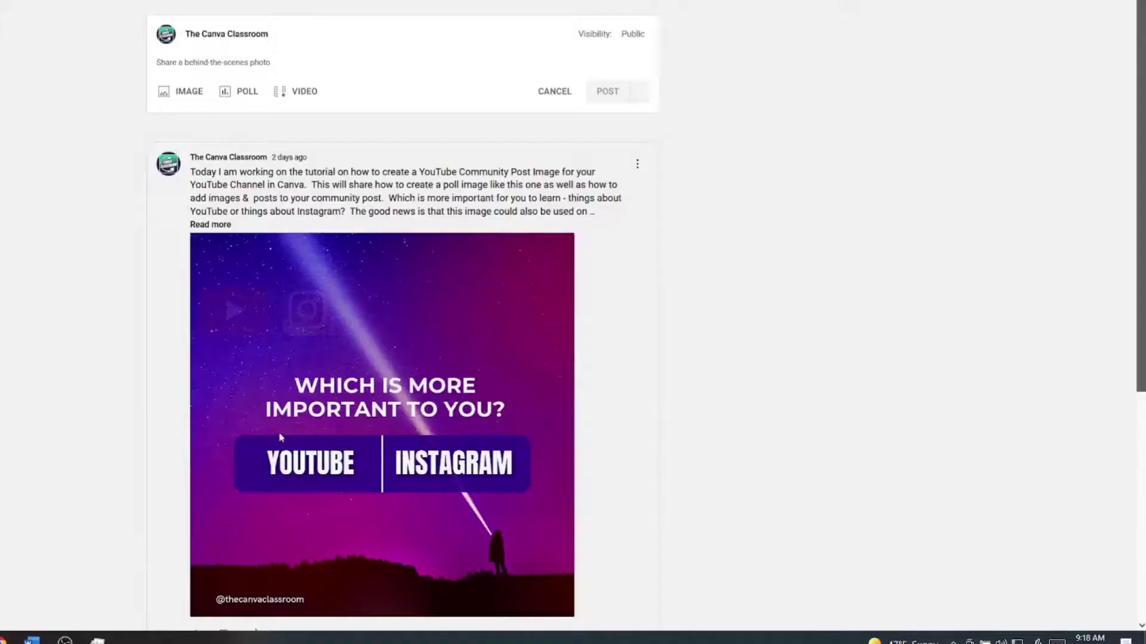
scroll(269, 442, down, 7)
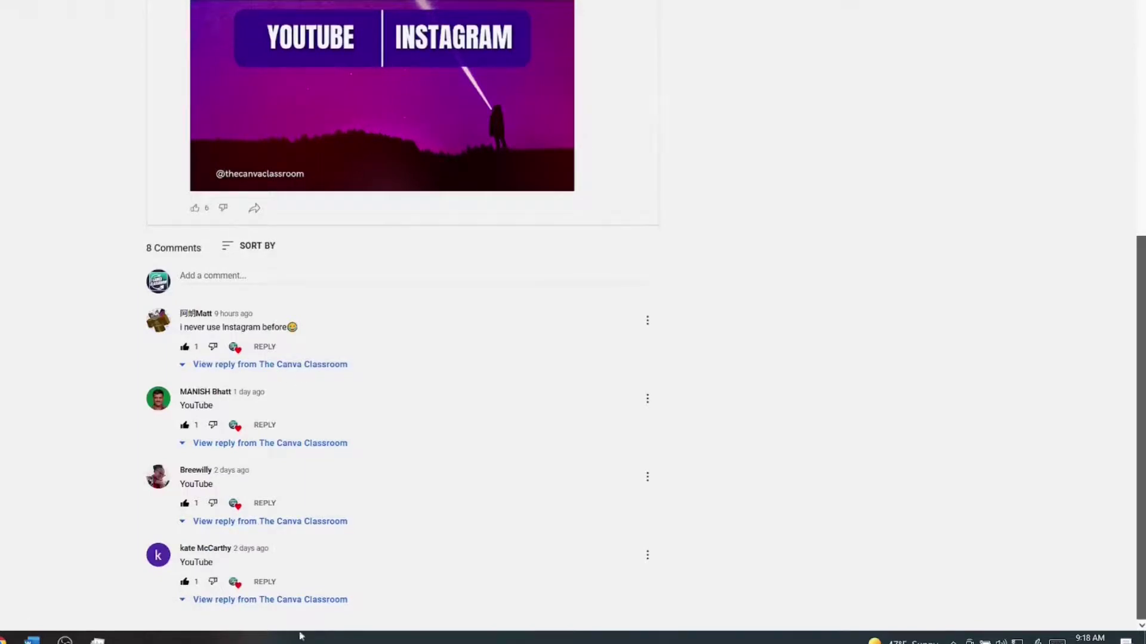
scroll(291, 439, up, 7)
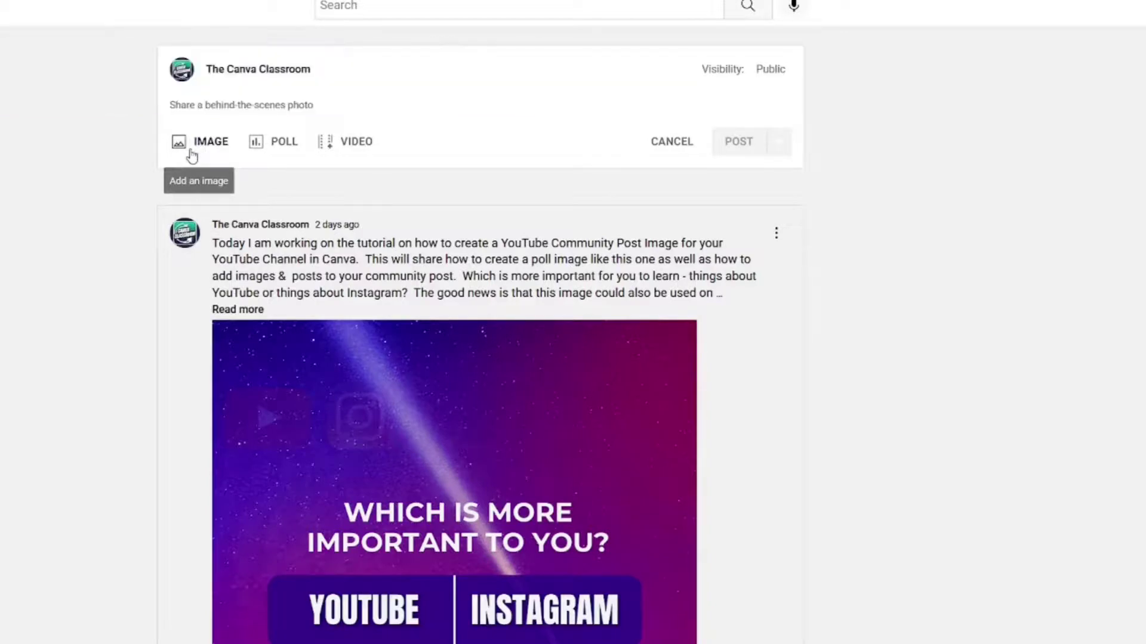
Attach the Did You Know GIF from the computer to the post draft, then remove it.
click(198, 146)
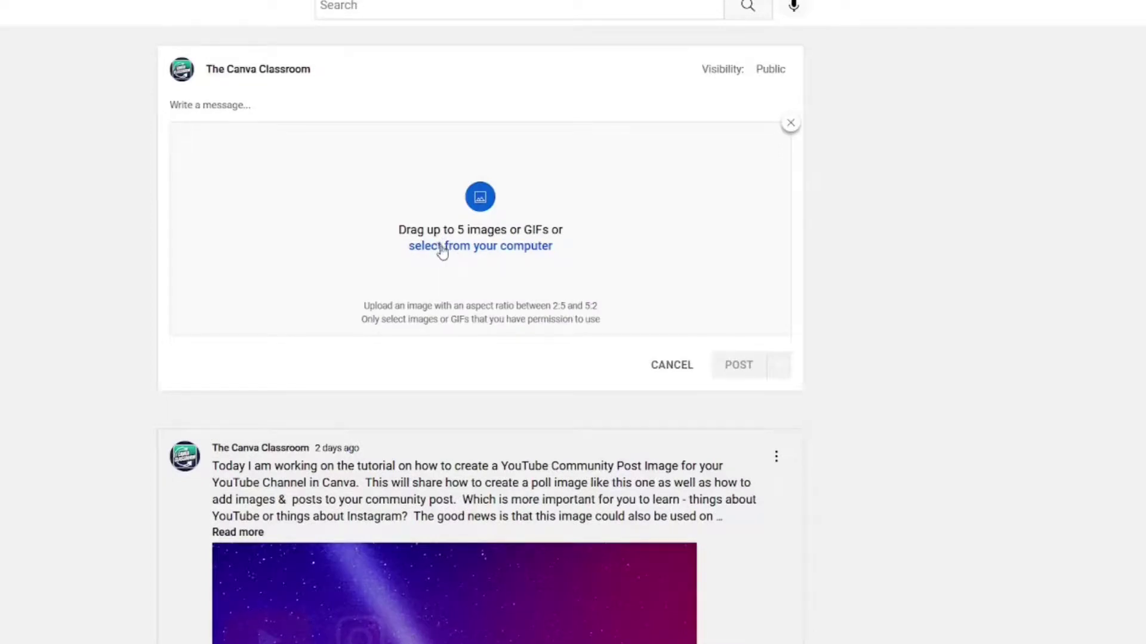
click(441, 251)
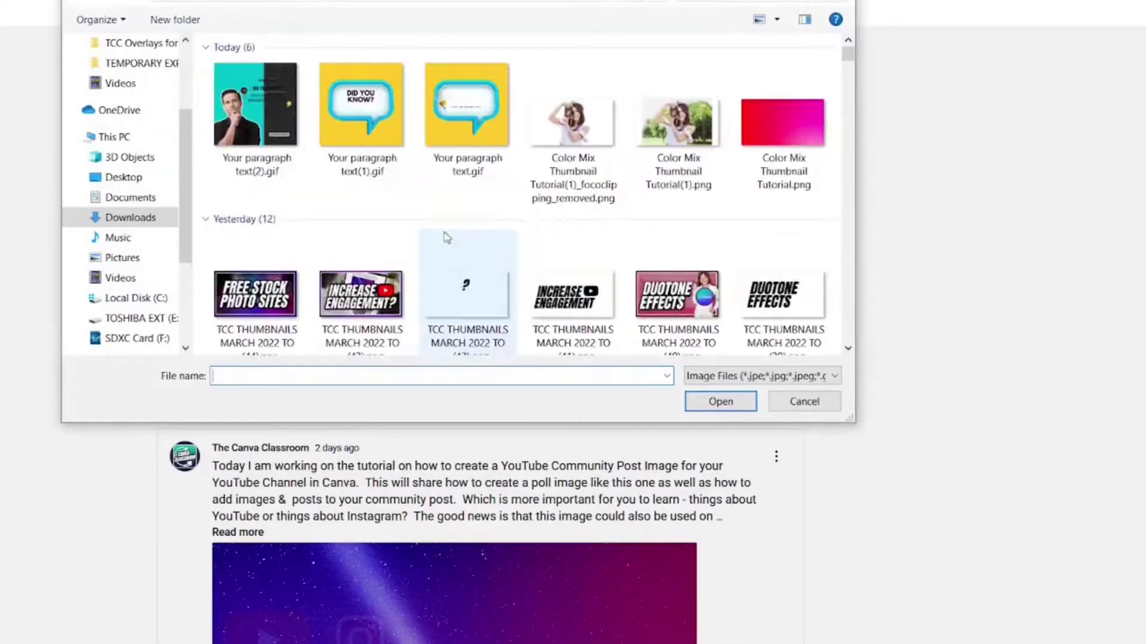
double_click(260, 134)
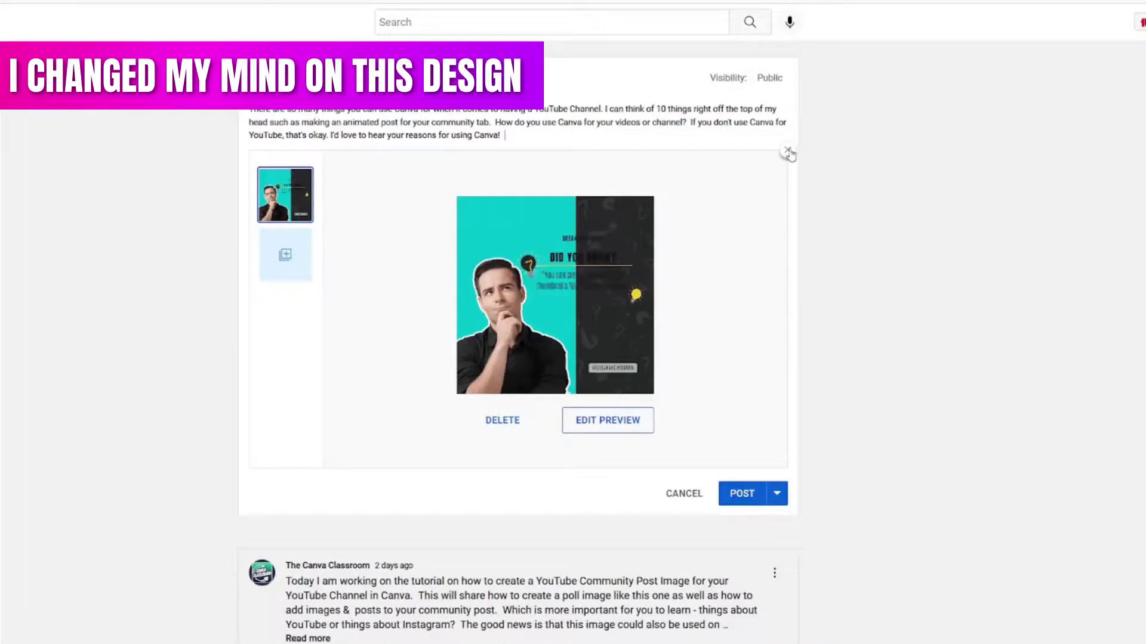
click(787, 151)
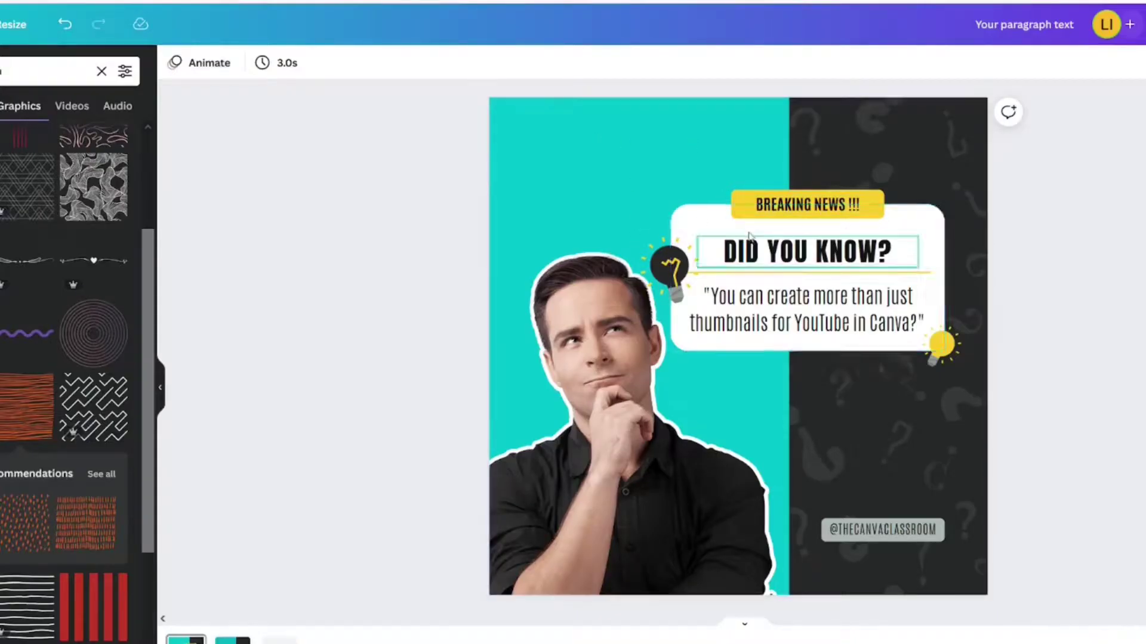
Remove the Pop animation from the Did You Know card group.
click(719, 233)
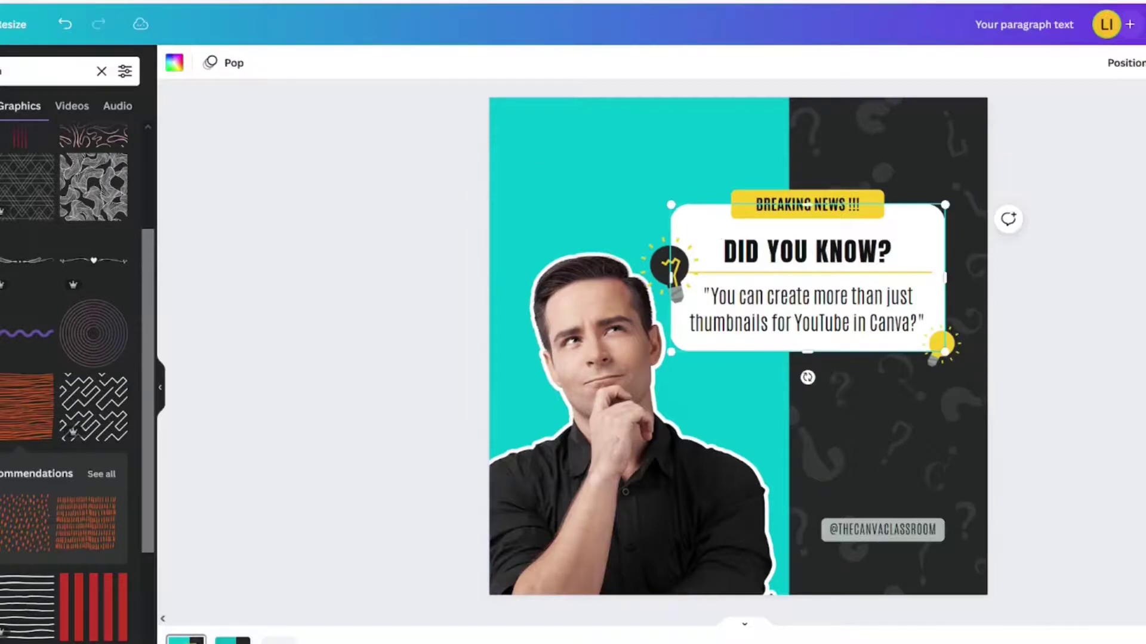
click(230, 64)
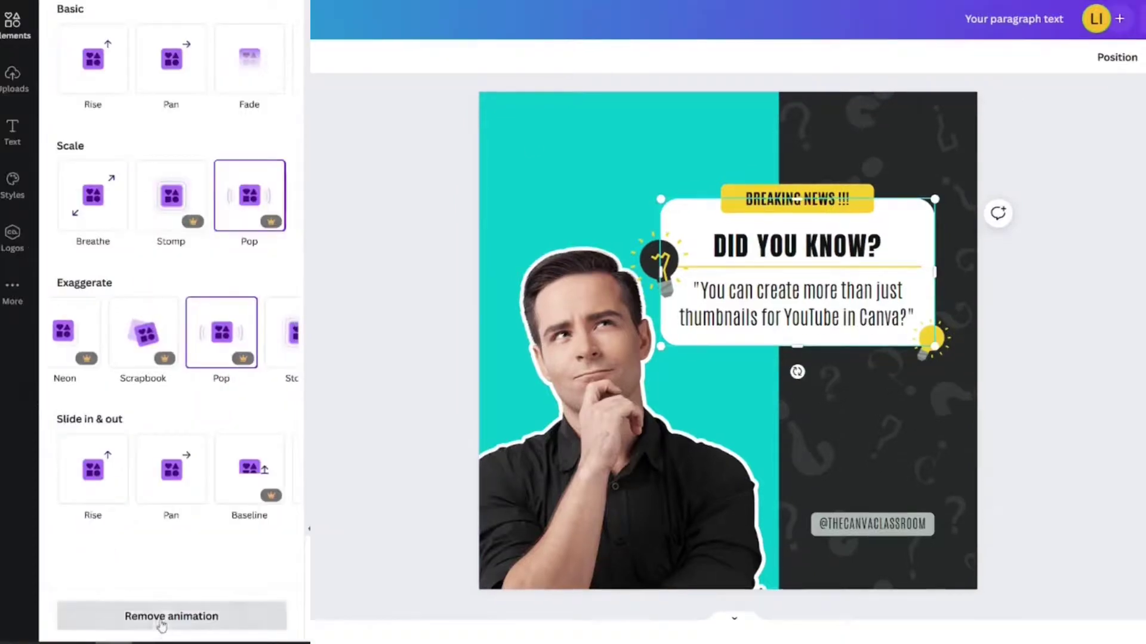
click(159, 615)
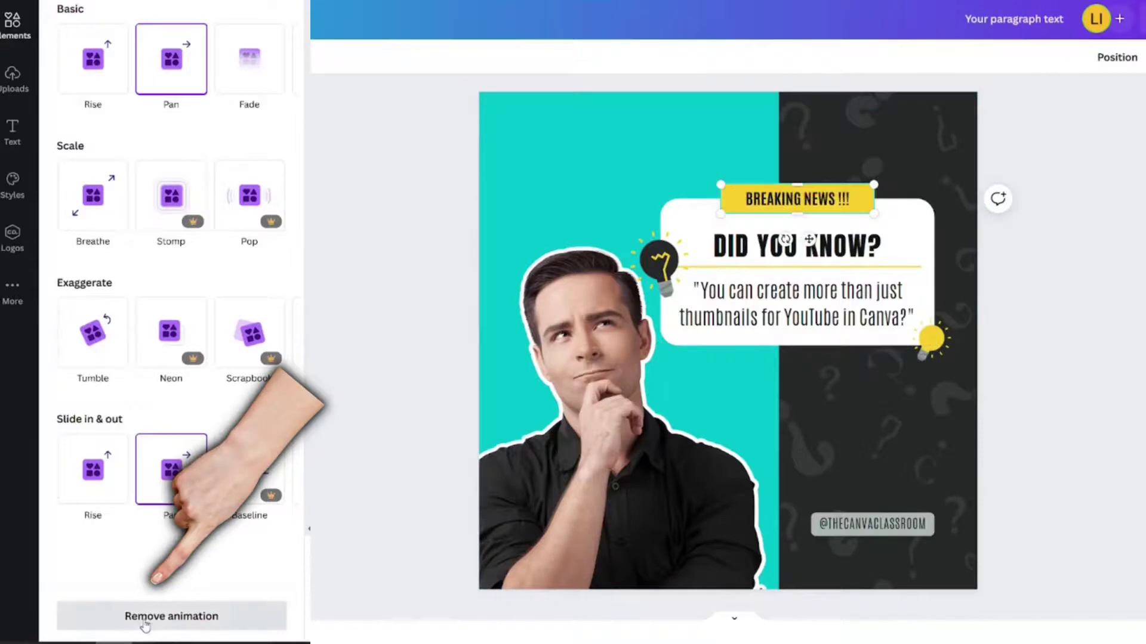
click(607, 343)
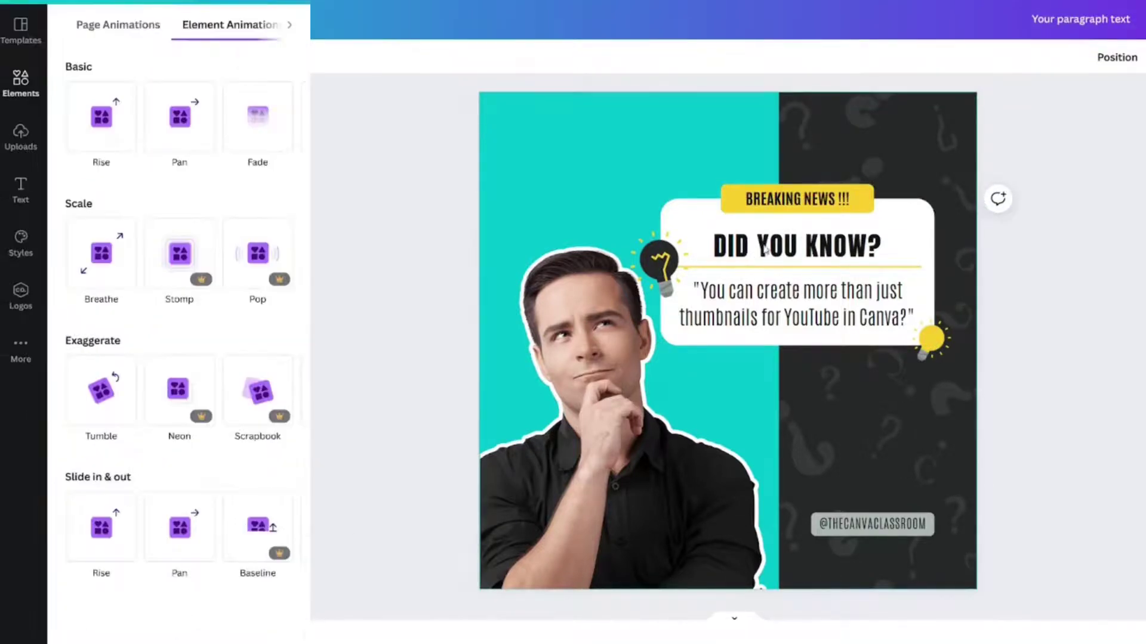
Give the BREAKING NEWS !!! text the Typewriter animation and bring up sharing options.
click(794, 206)
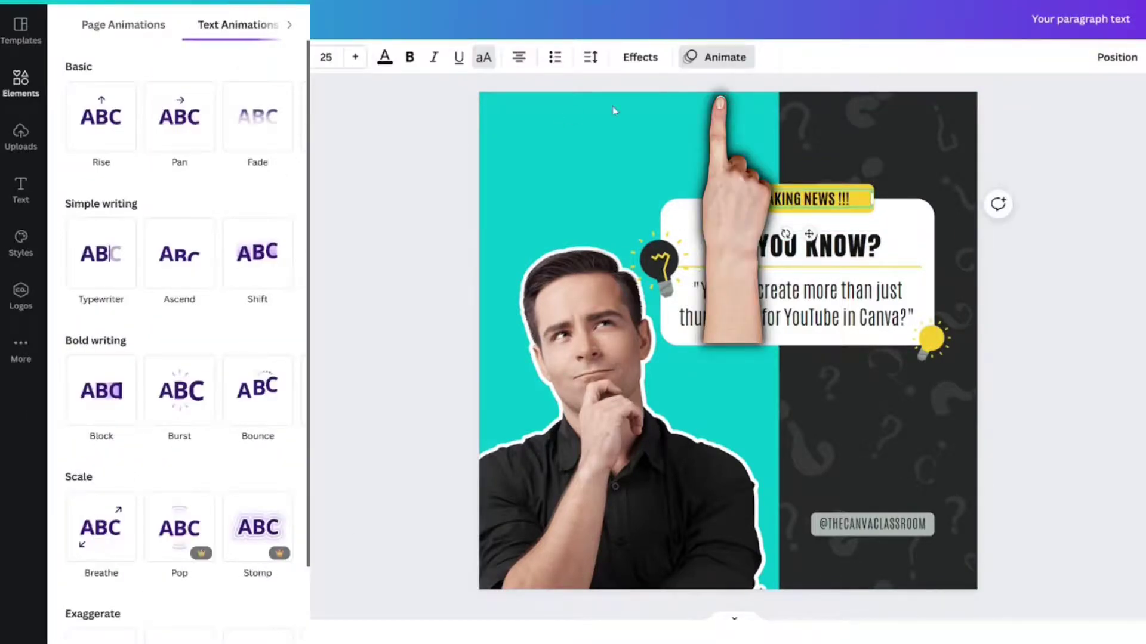
click(723, 59)
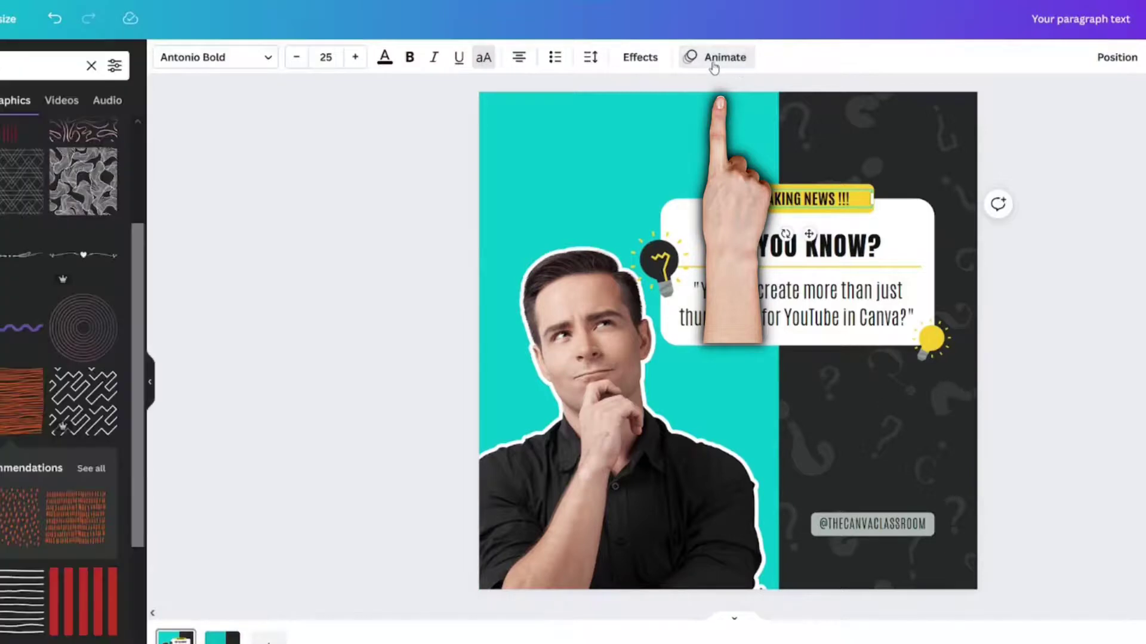
click(715, 59)
click(98, 281)
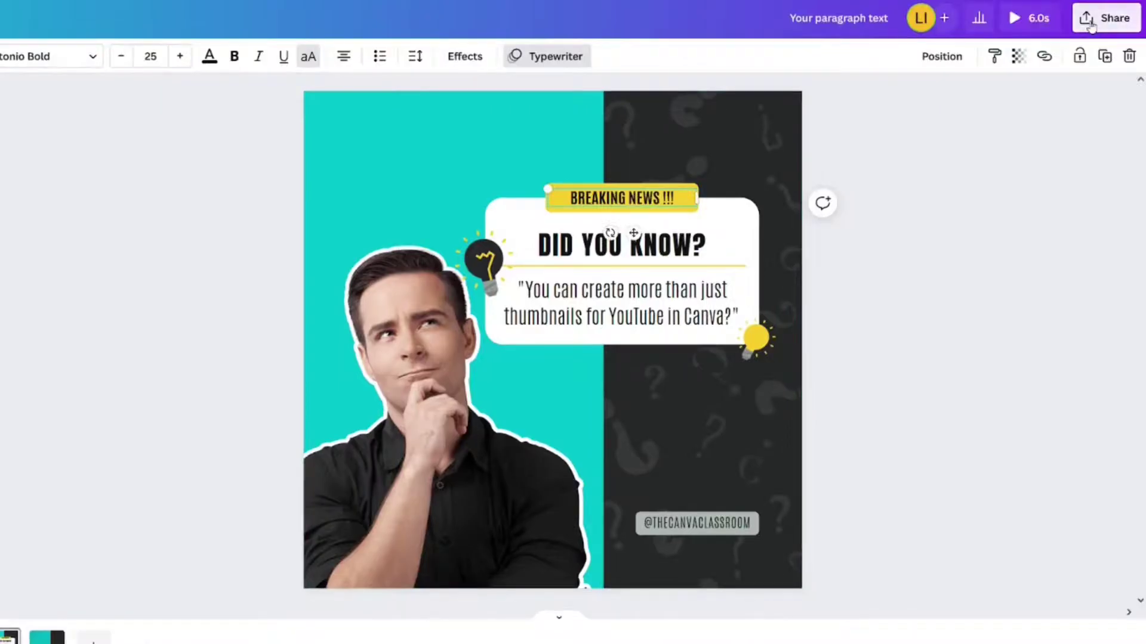
click(1105, 18)
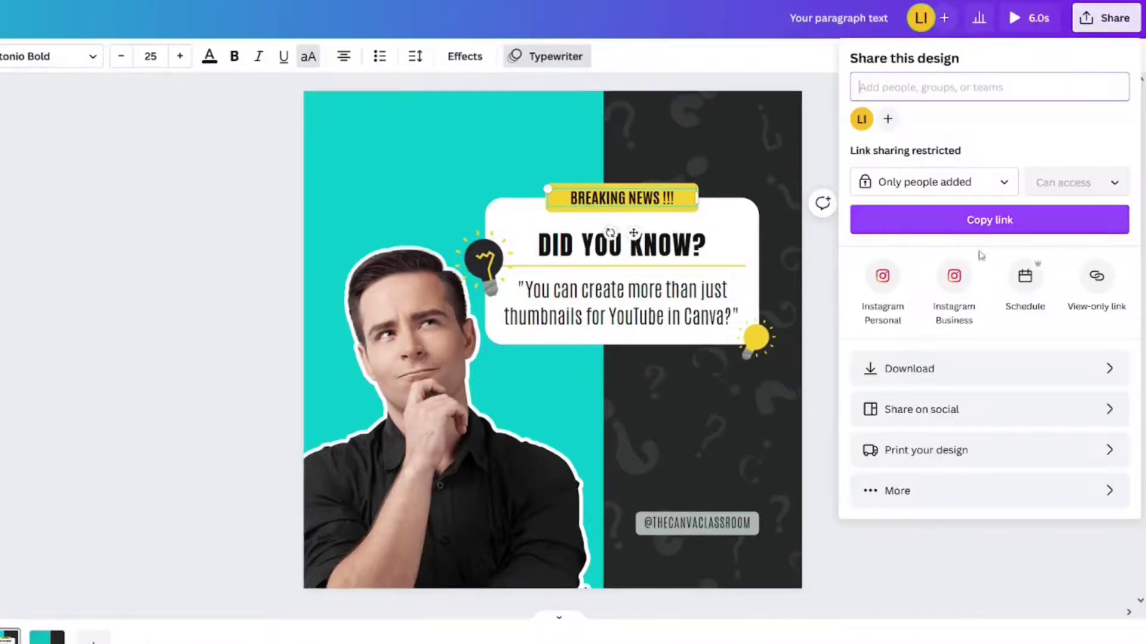
Download the updated GIF, copy the old scheduled post's text and delete that post.
click(909, 368)
click(987, 256)
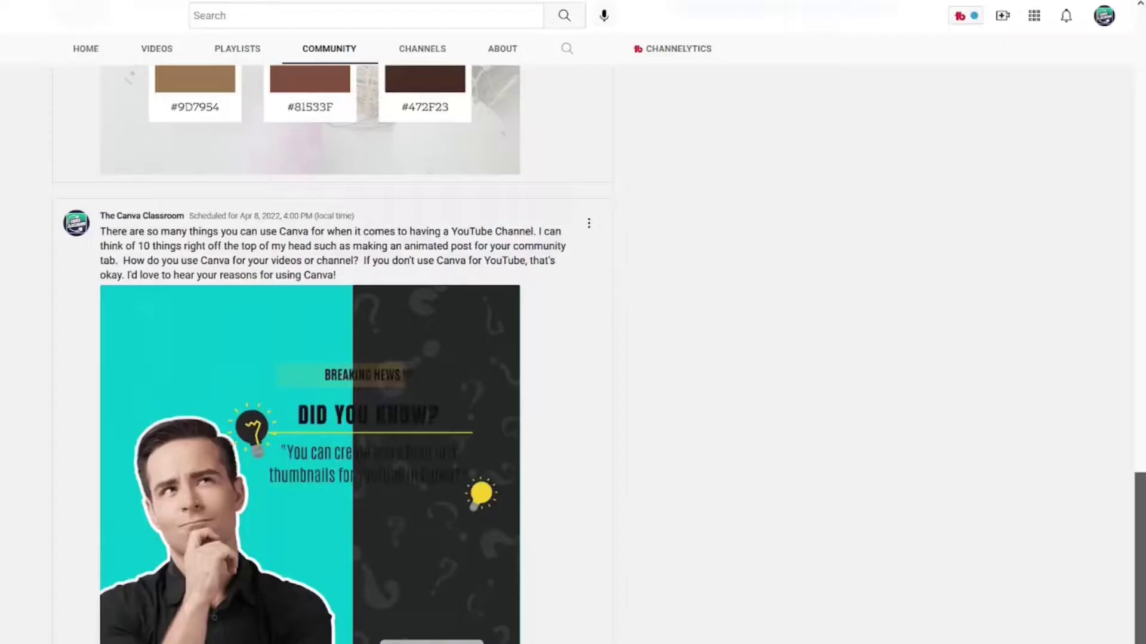
triple_click(575, 230)
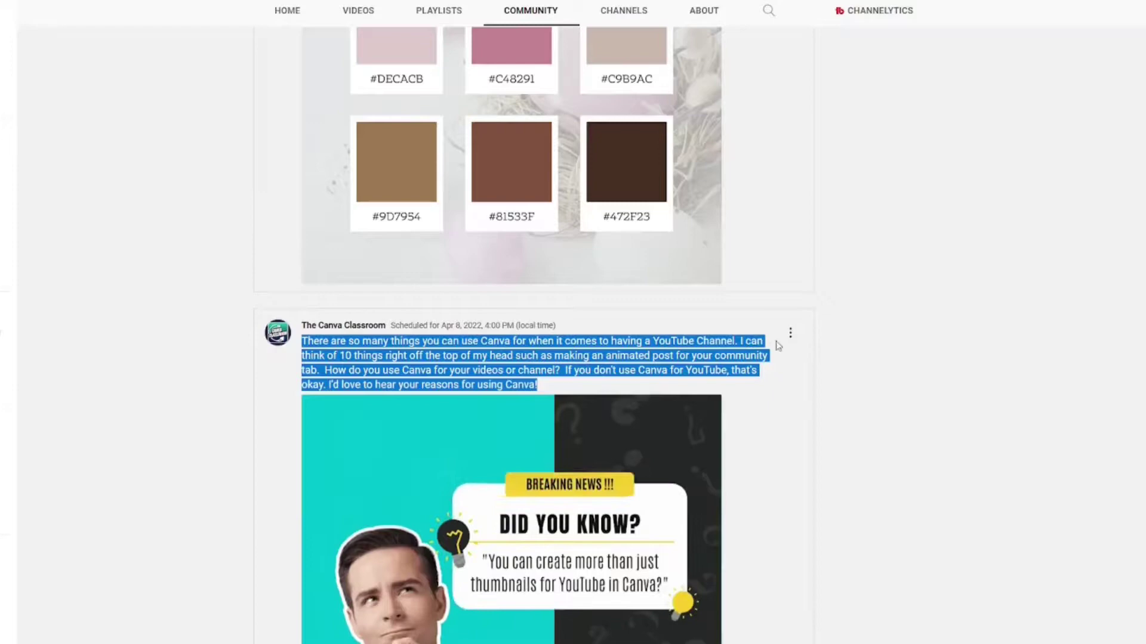
click(790, 332)
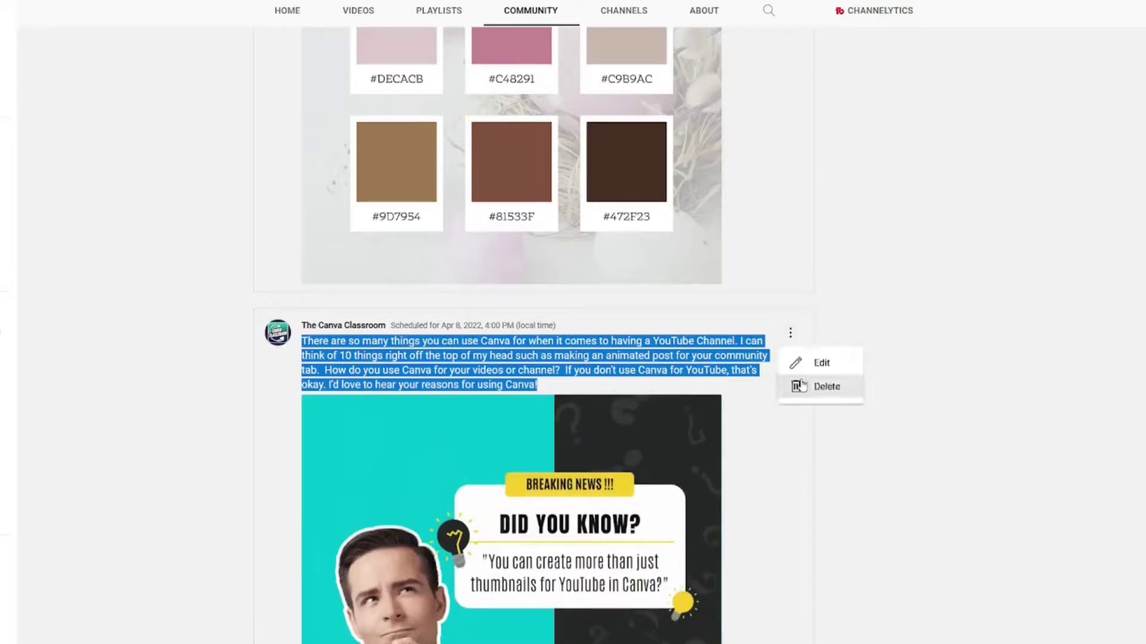
click(801, 385)
Start a new community post with the newest Breaking News GIF attached.
scroll(718, 279, up, 10)
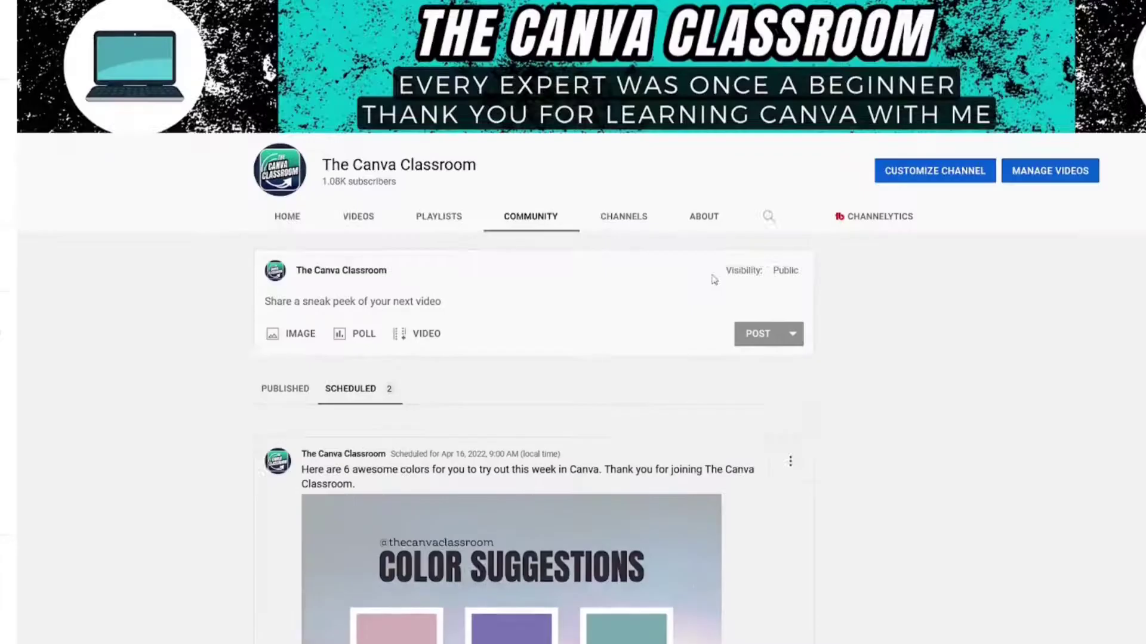
click(297, 409)
double_click(343, 148)
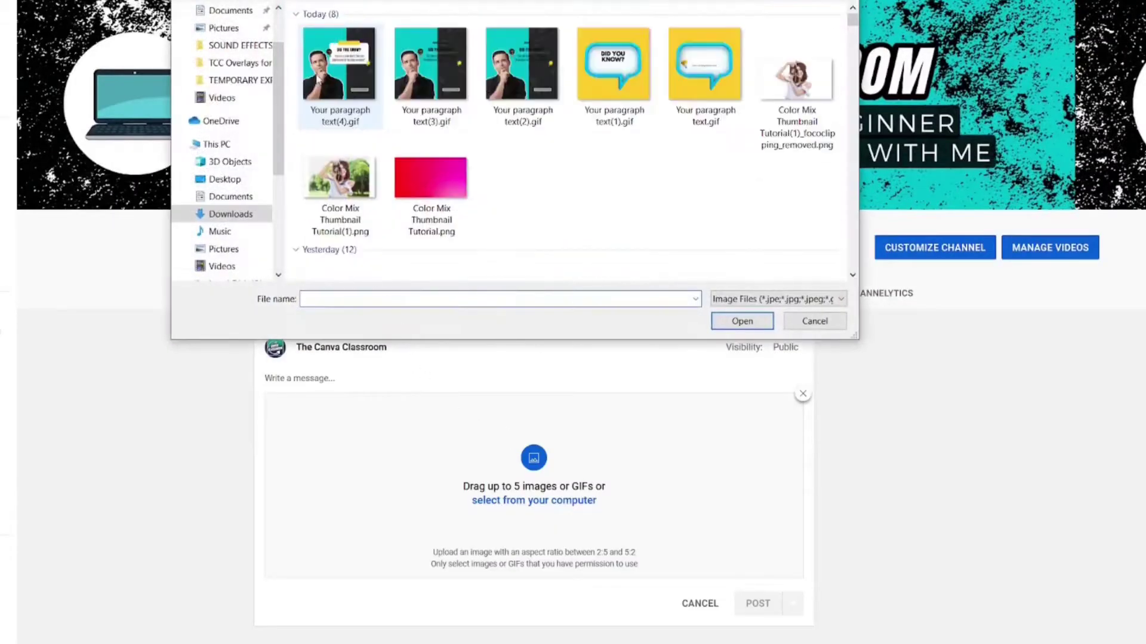
double_click(334, 59)
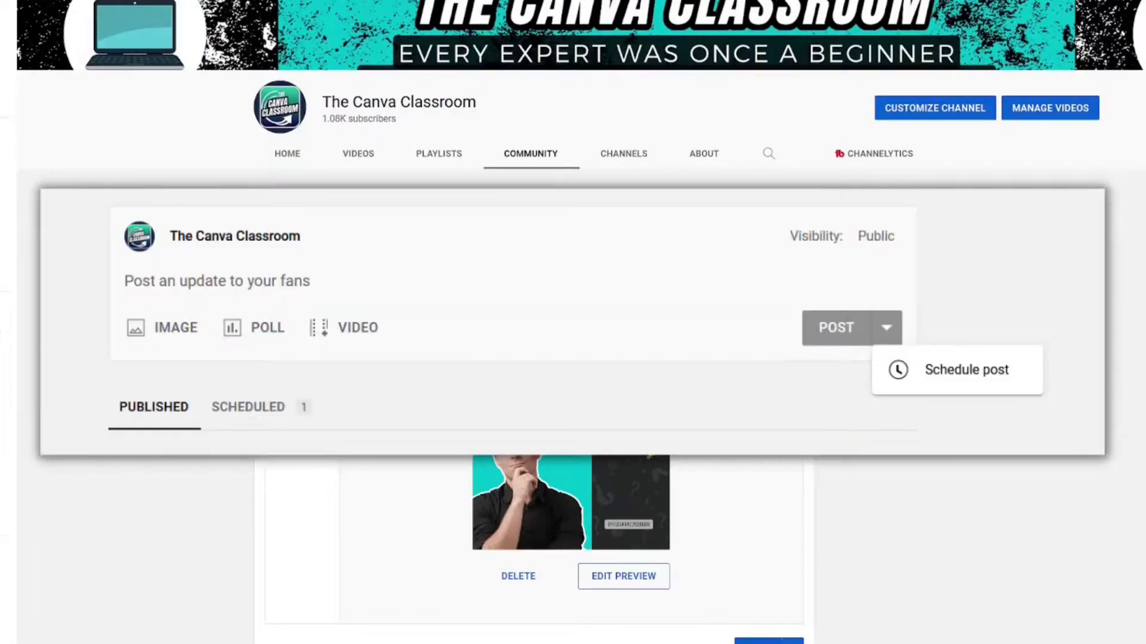
scroll(713, 516, down, 3)
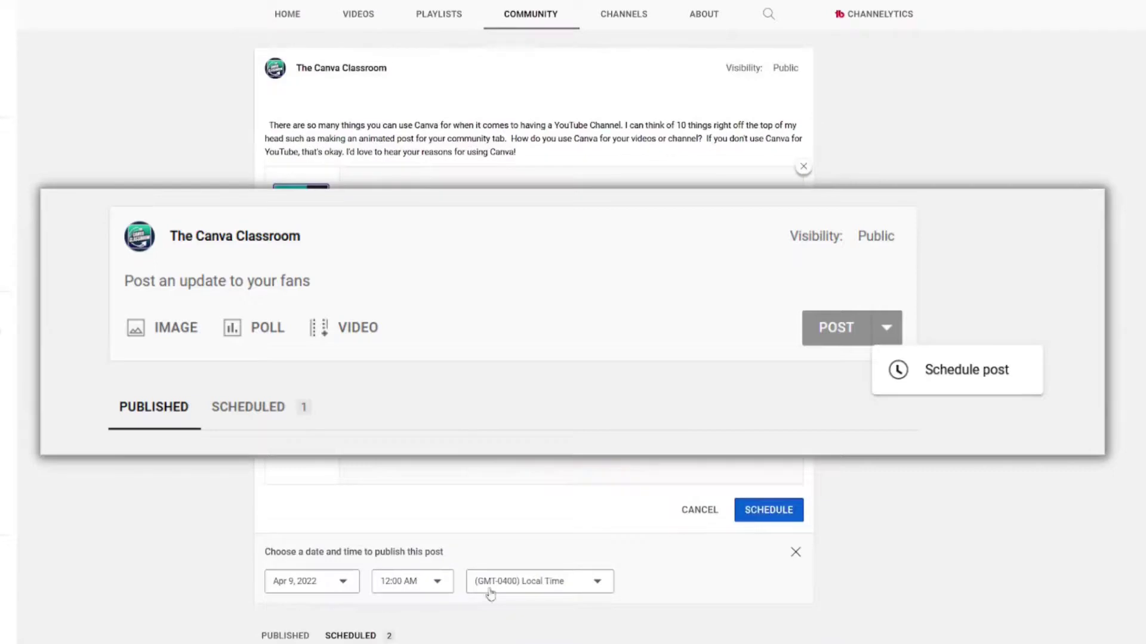
Schedule the new post for Apr 8, 2022 at 4:00 PM.
click(343, 585)
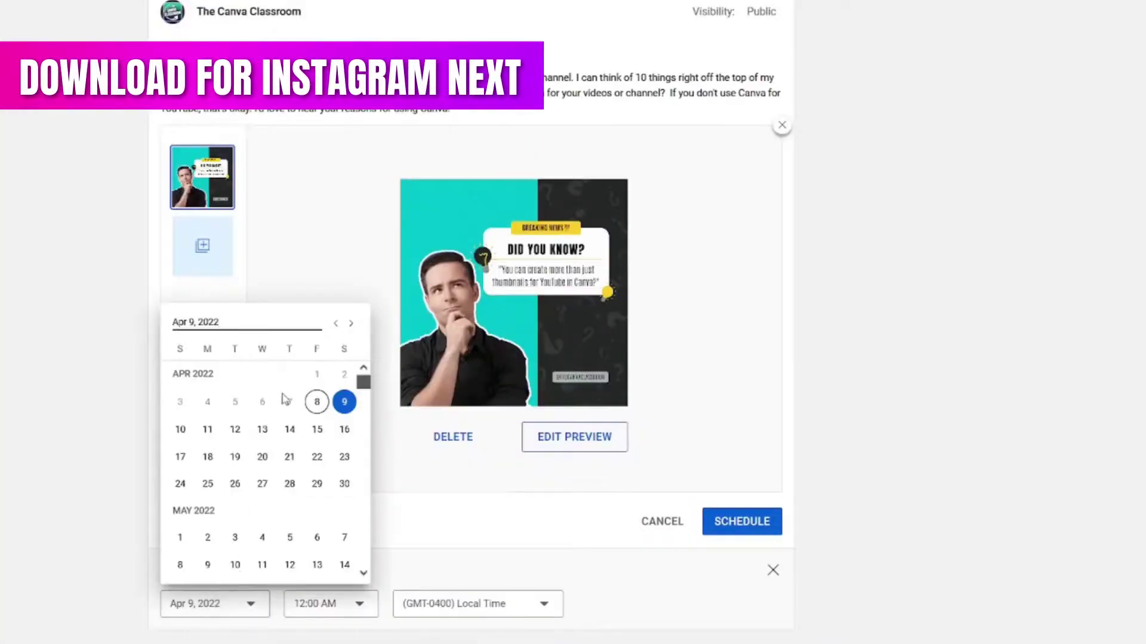
click(316, 401)
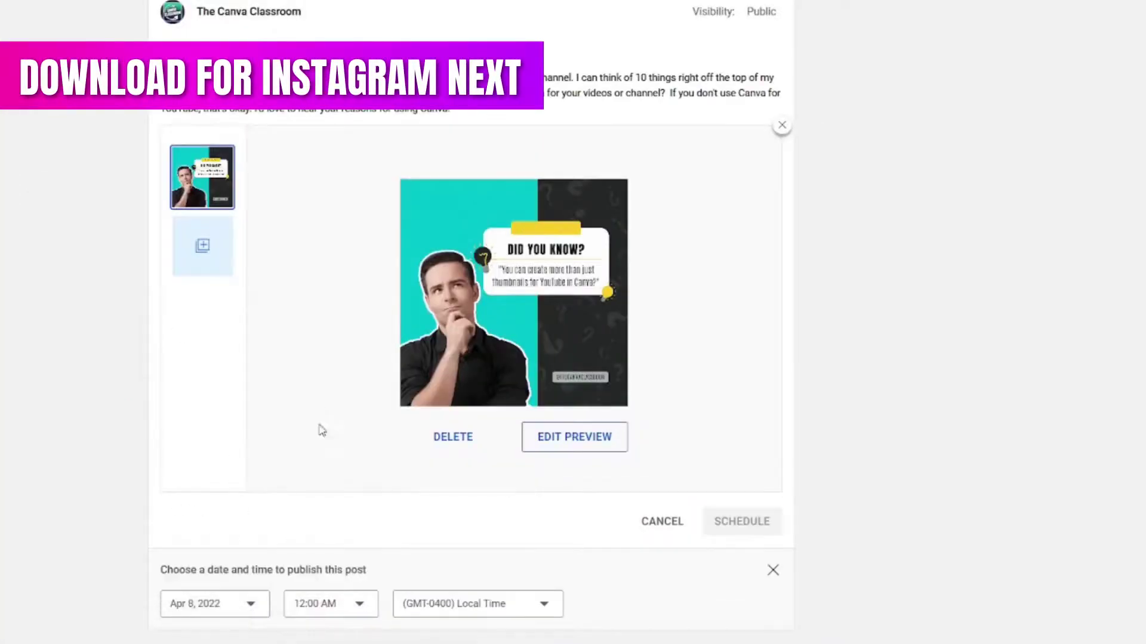
click(332, 601)
scroll(340, 514, down, 15)
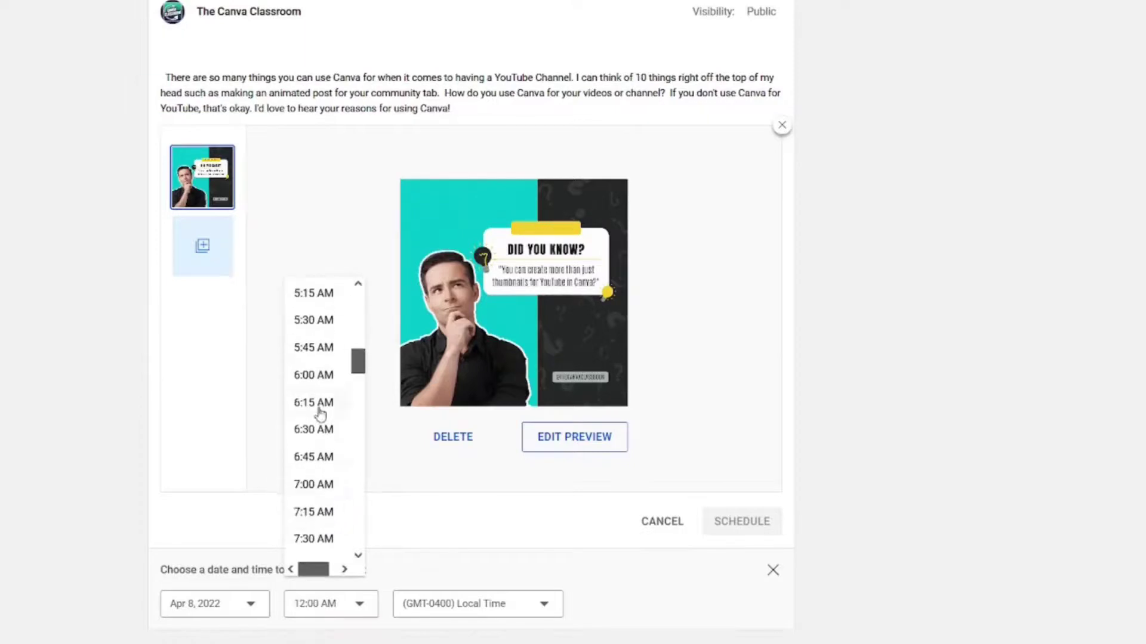
scroll(317, 426, down, 11)
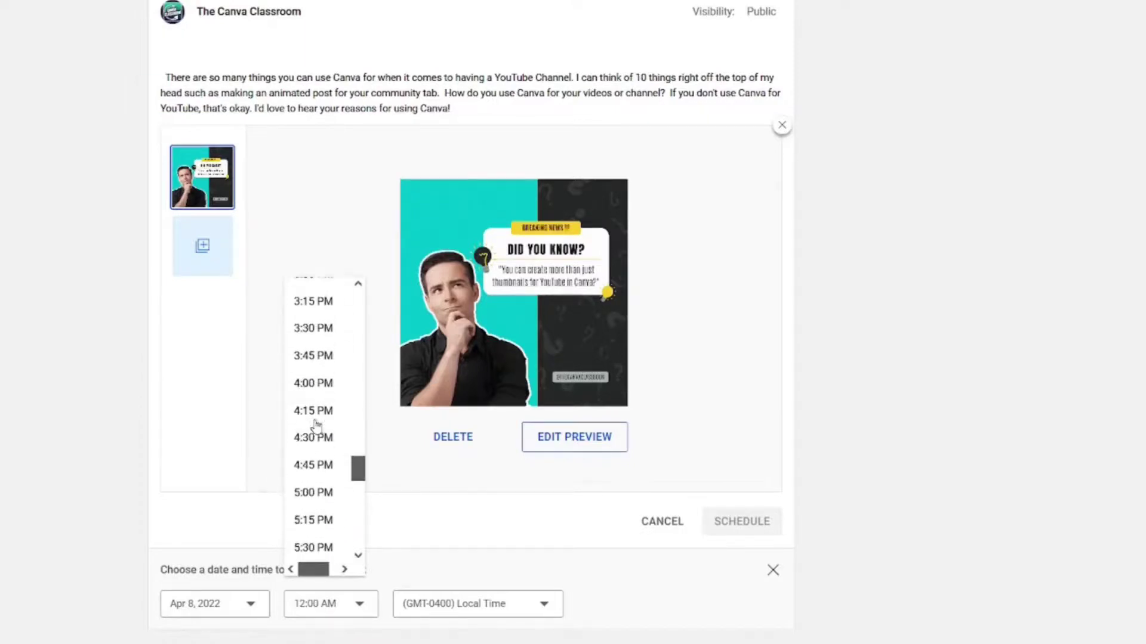
click(305, 378)
click(729, 525)
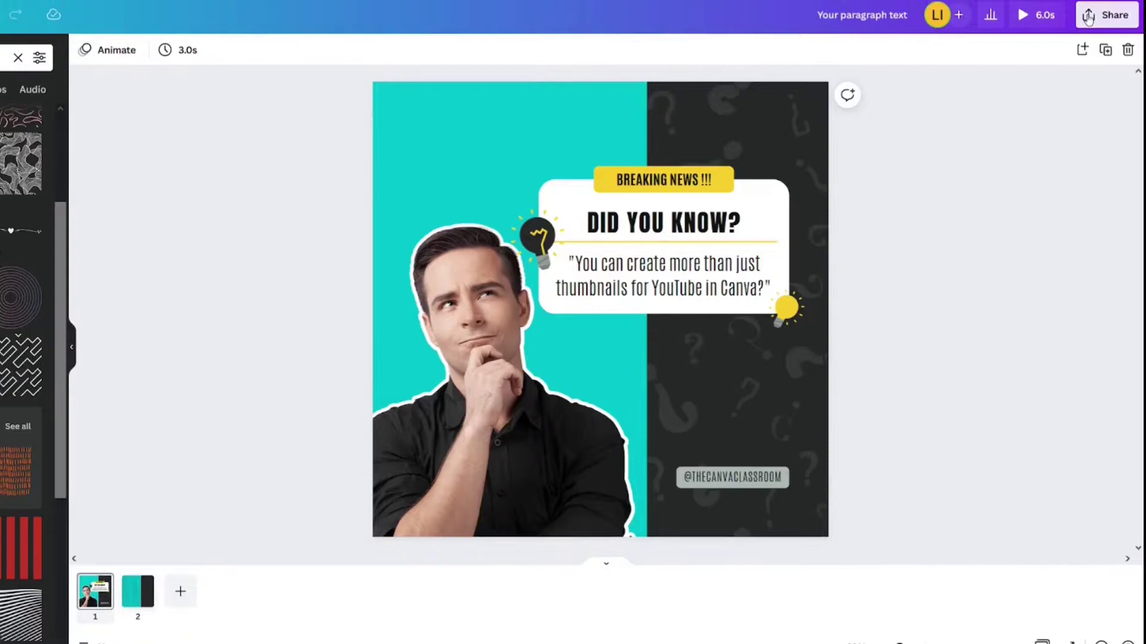
Set the download file type for page 1 to MP4 Video.
click(1131, 10)
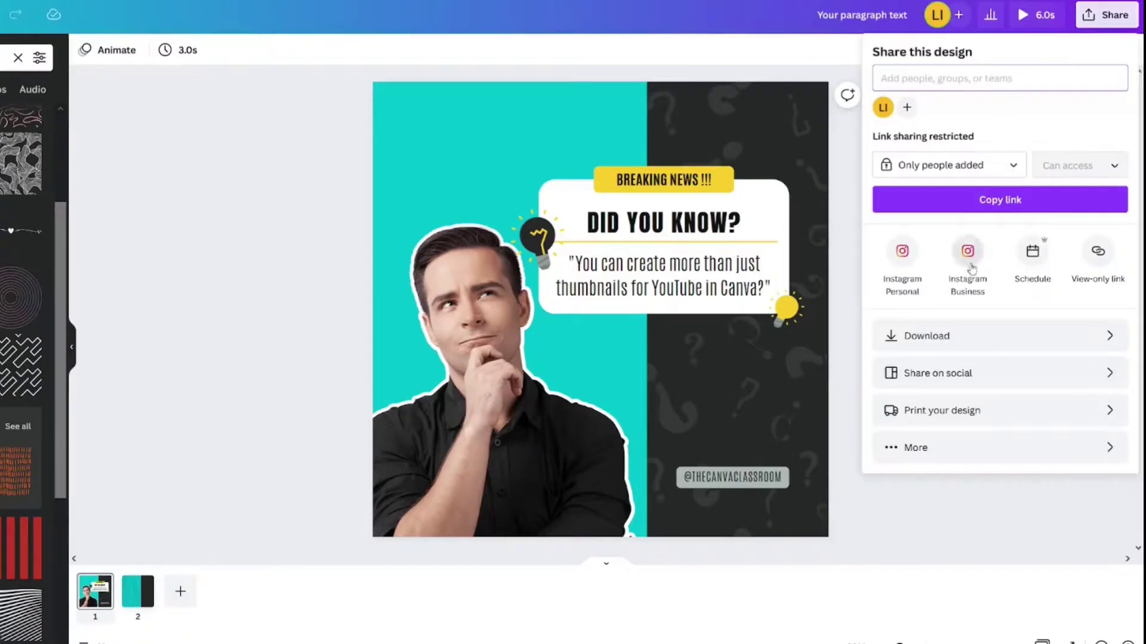
click(969, 327)
click(941, 111)
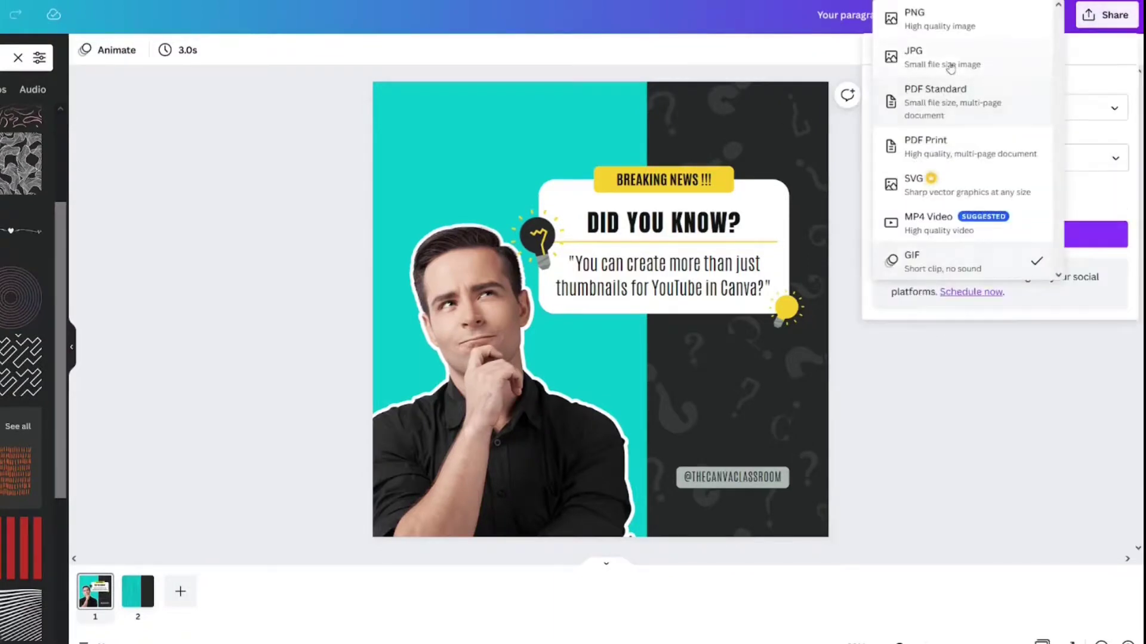
click(941, 21)
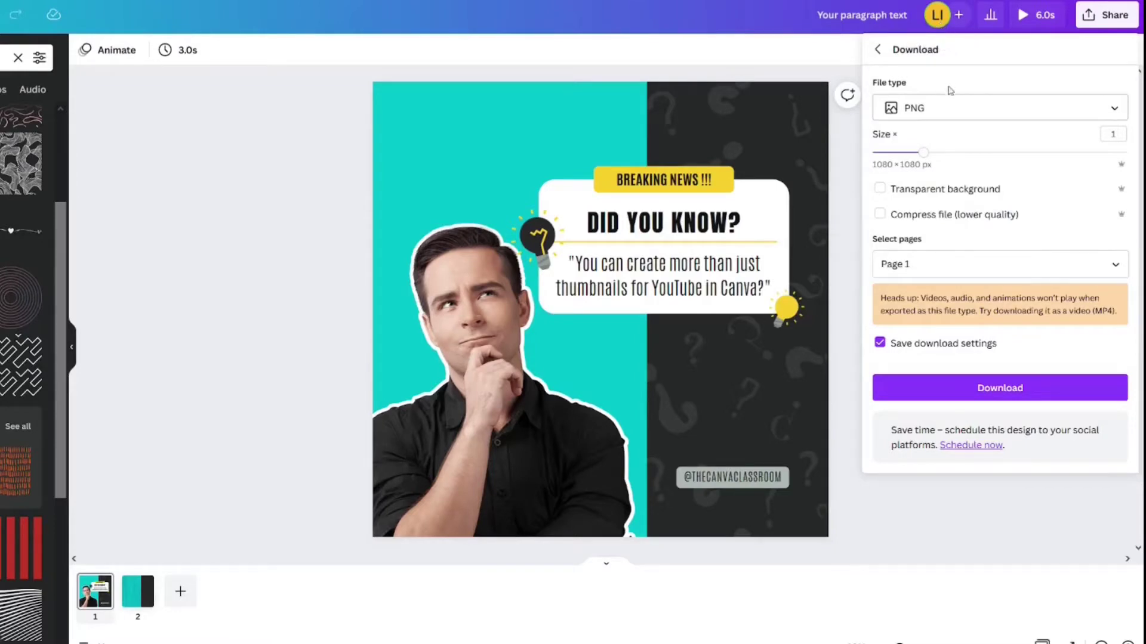
click(947, 112)
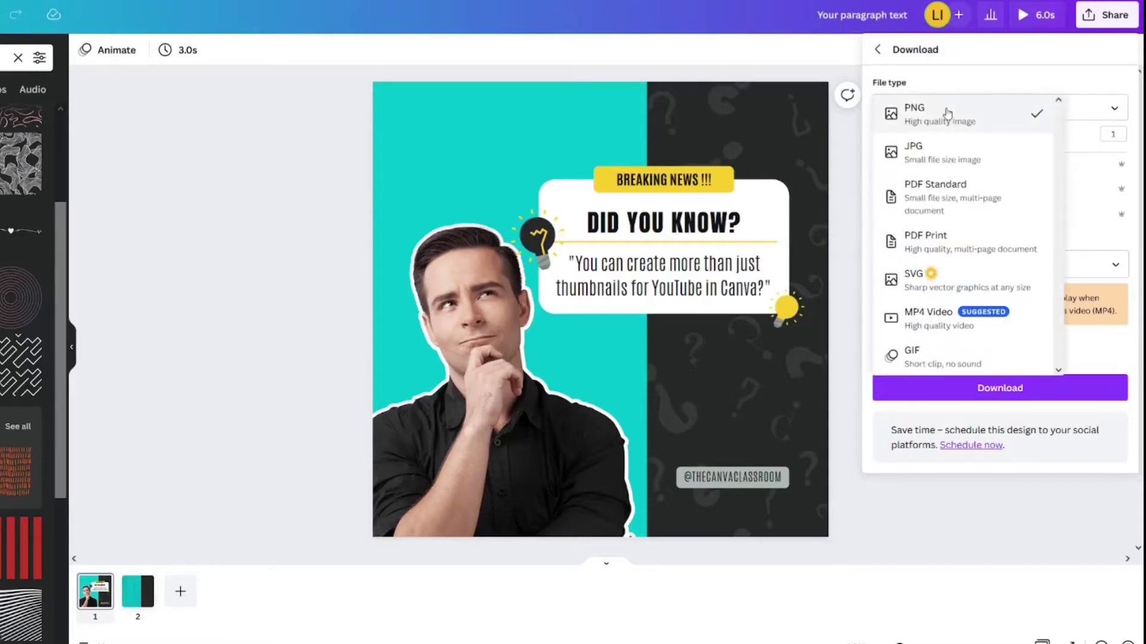
click(965, 330)
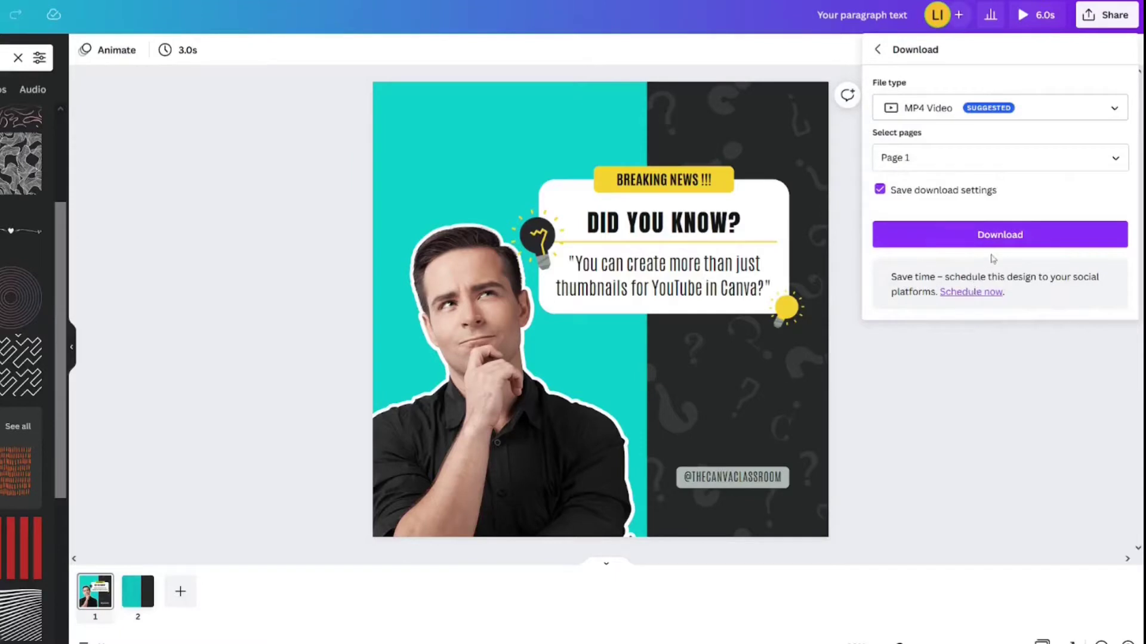